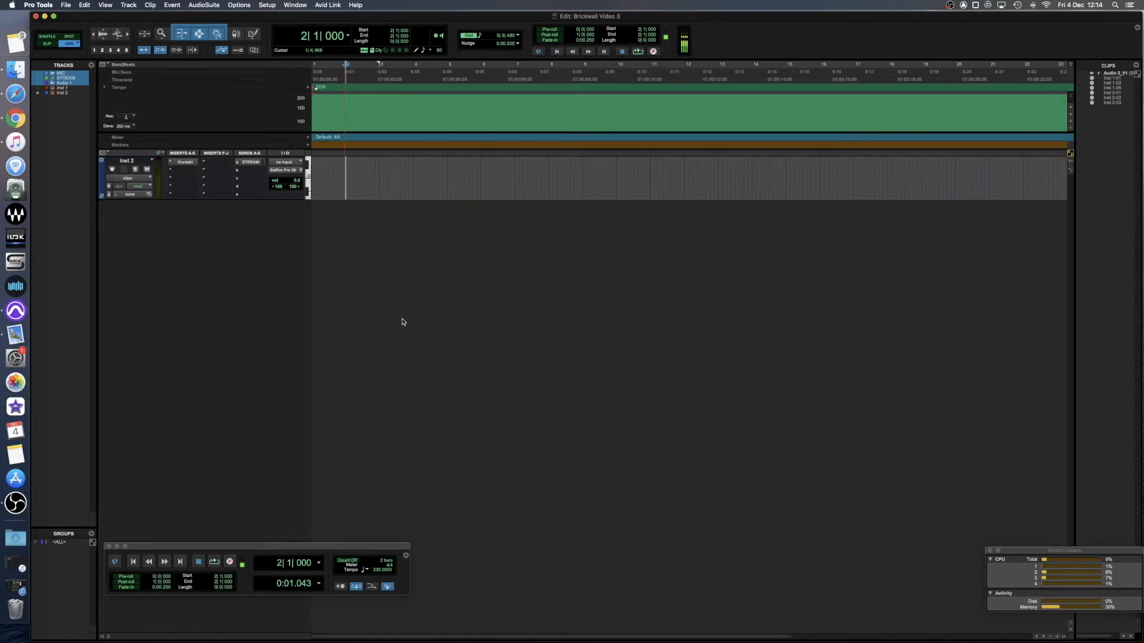
Open the Kontakt instrument on the Inst 2 track to view The Invasion drum kit, and close it.
left_click(185, 162)
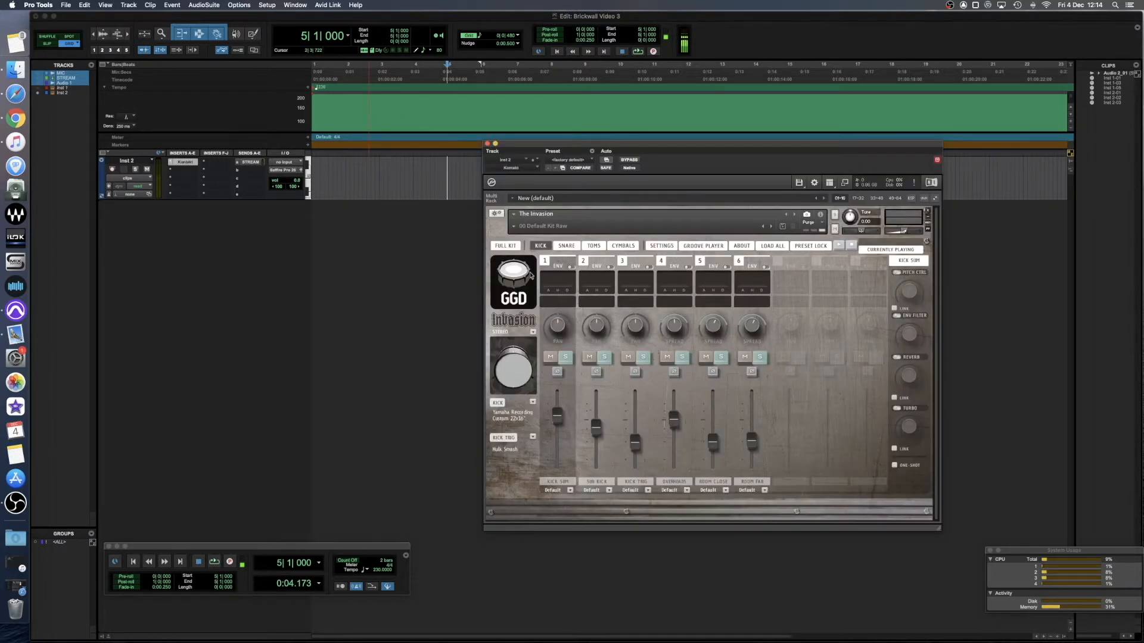
left_click(487, 144)
Create a blank 15-bar MIDI clip at the start of the Inst 2 track and open it in the MIDI Editor.
key("Return")
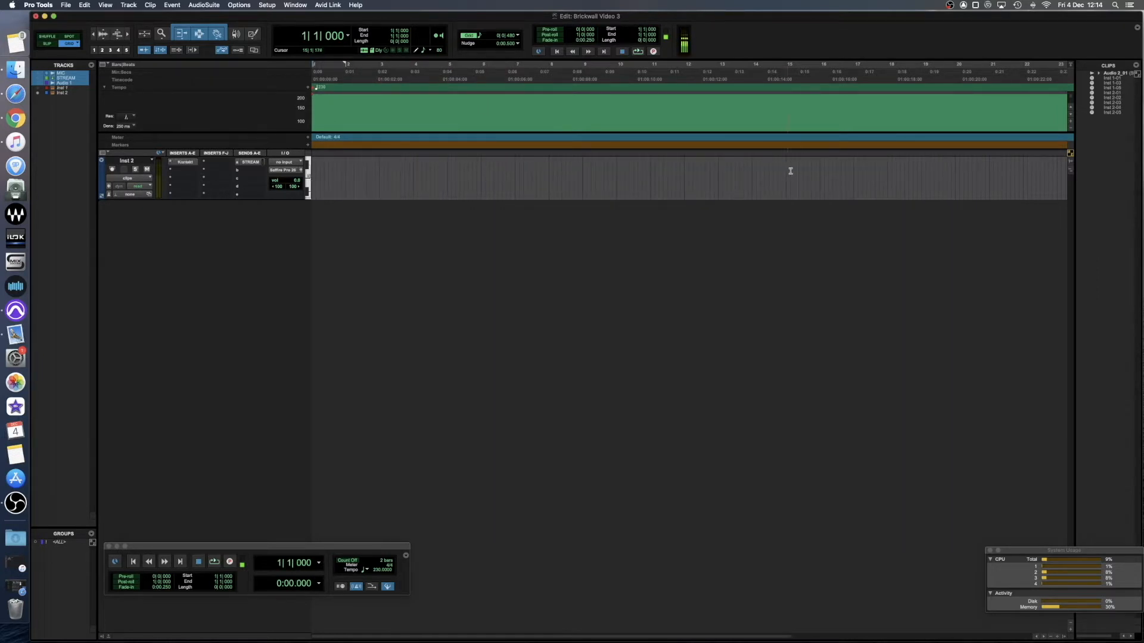
left_click_drag(820, 171, 258, 171)
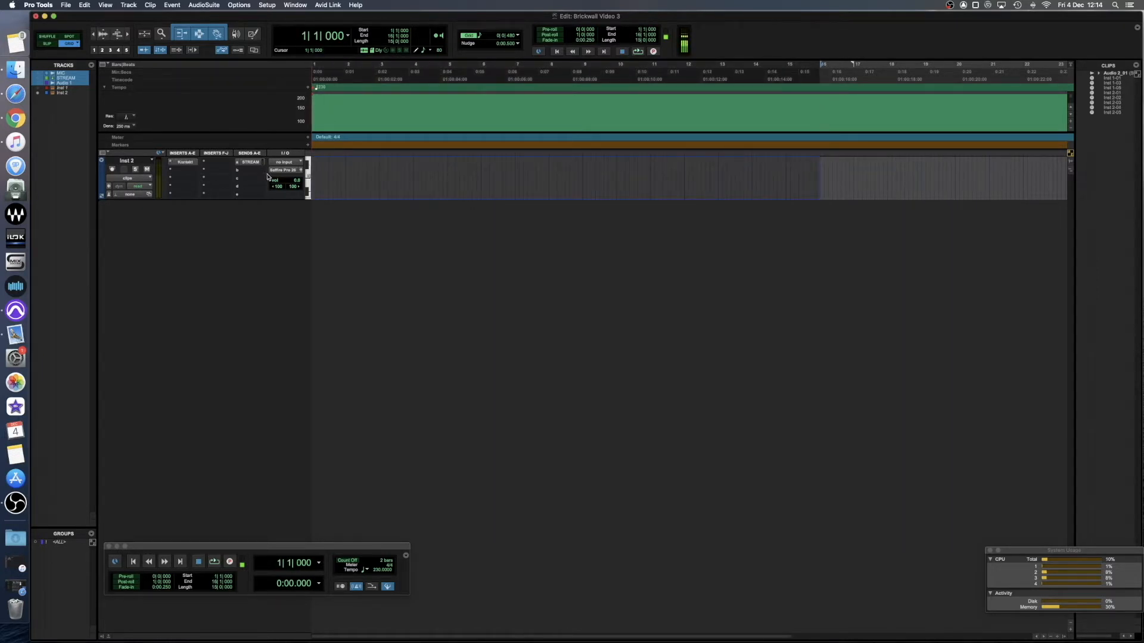
key("alt+shift+3")
left_click(339, 197)
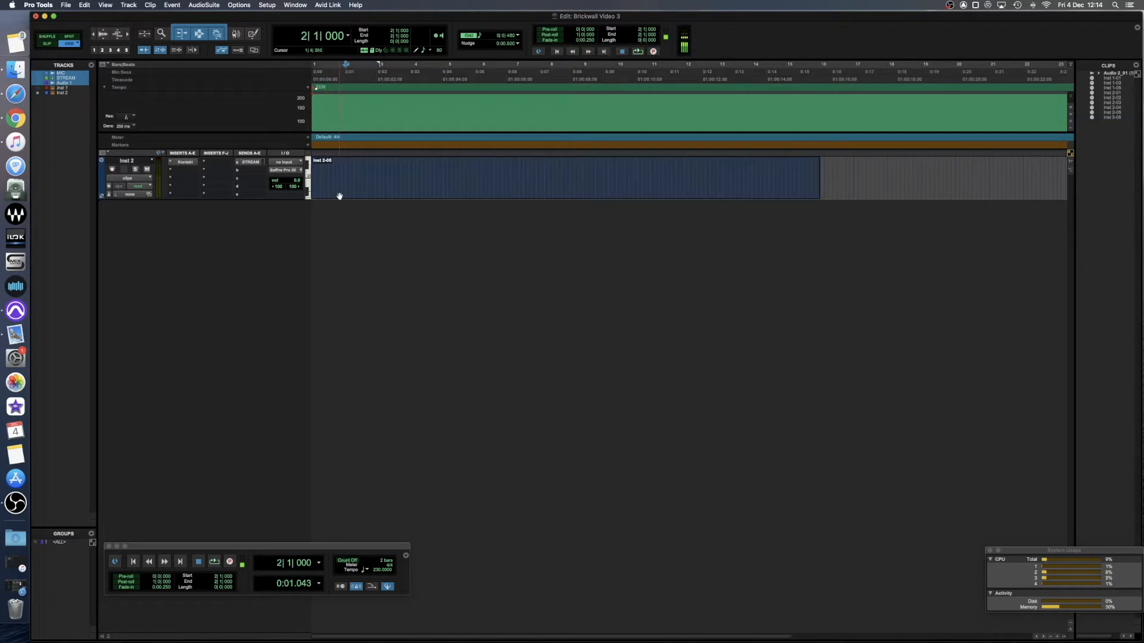
double_click(343, 193)
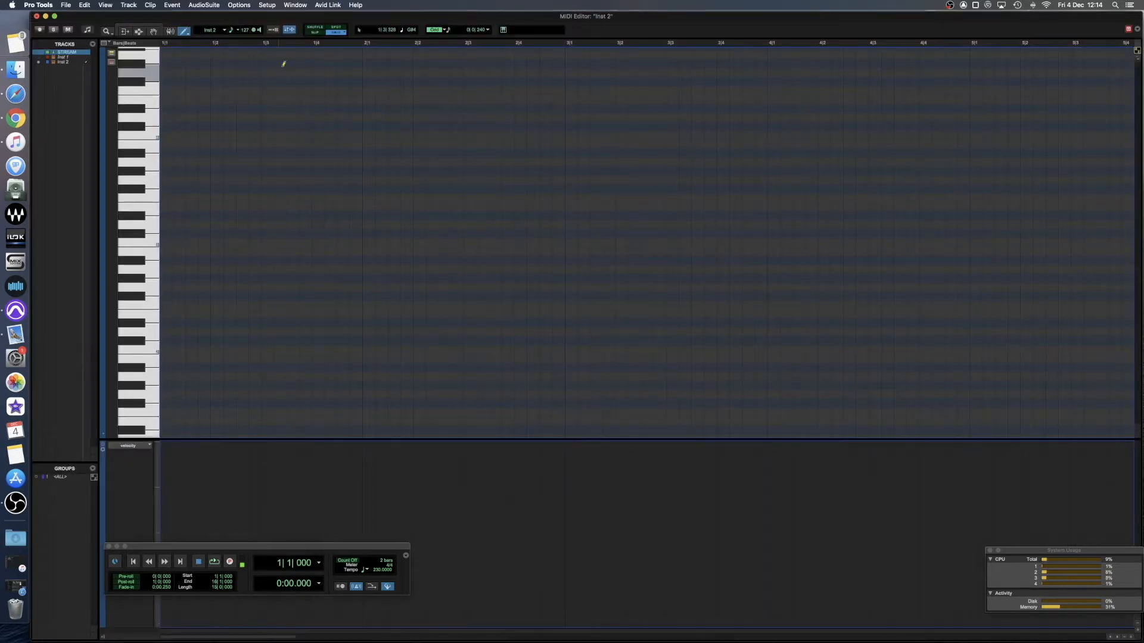
Draw four consecutive sixteenth notes from the start of bar 2, alternating between C1 and D1.
left_click(367, 44)
scroll(388, 196, "down", 1)
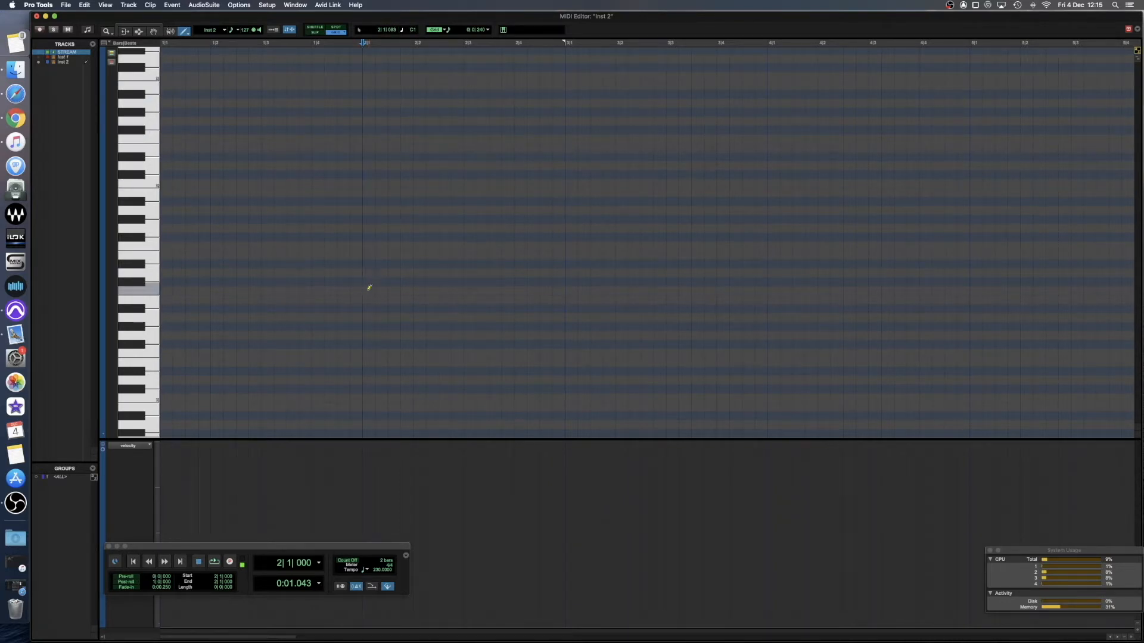
left_click(367, 291)
left_click(380, 273)
left_click(392, 291)
left_click(405, 273)
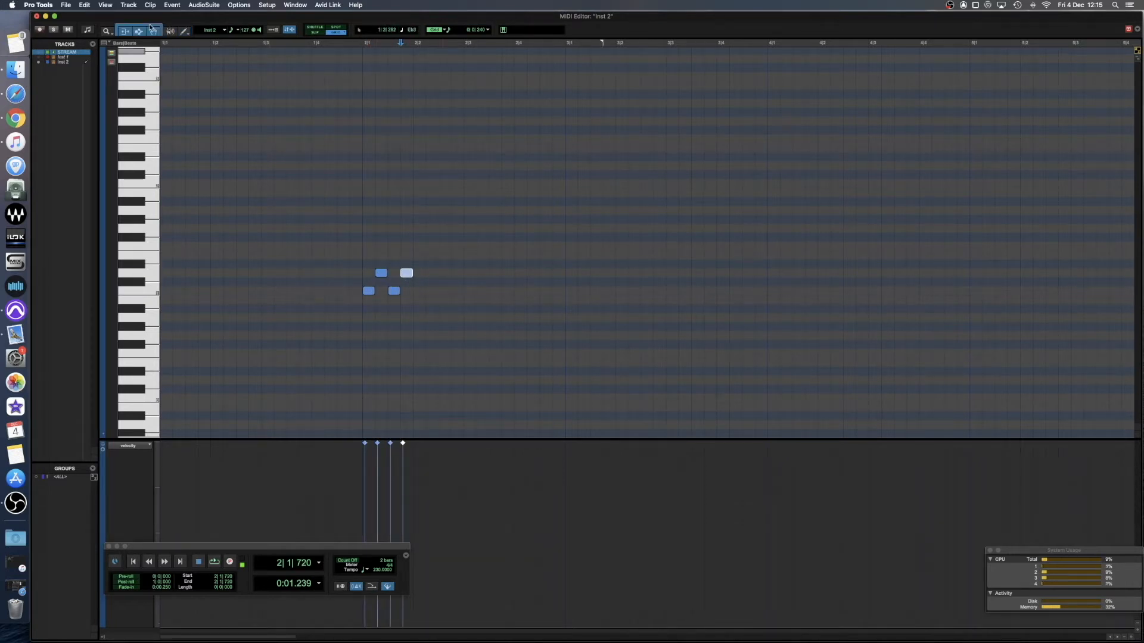
Remove the D1 notes and duplicate the C1 notes into a run of eighth notes filling bars 2 and 3.
left_click_drag(441, 278, 377, 268)
left_click_drag(351, 271, 500, 321)
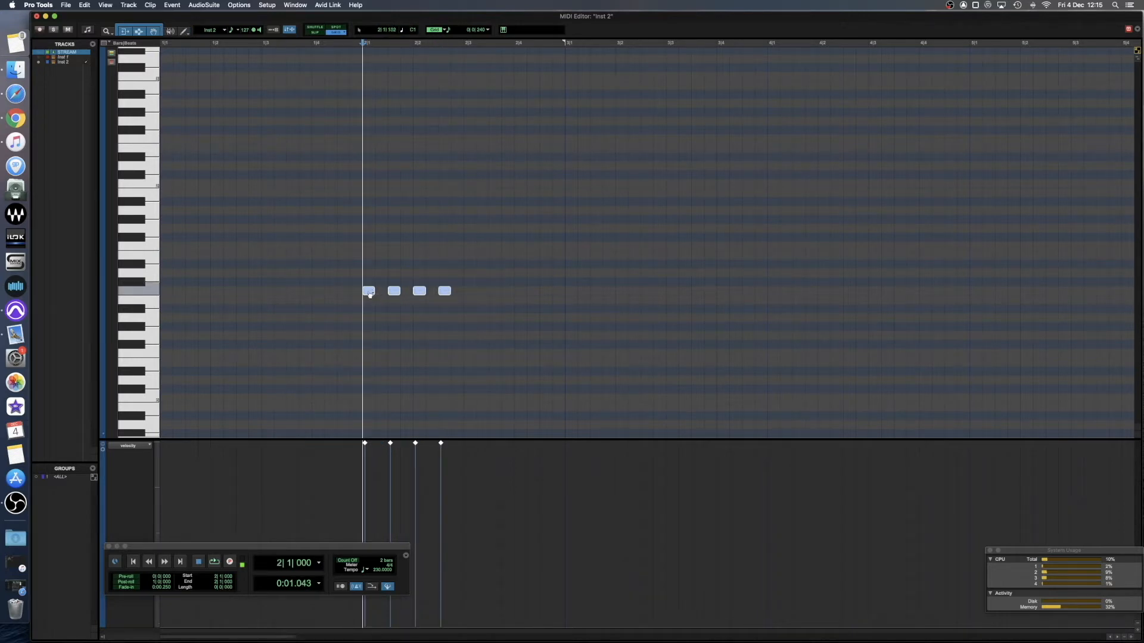
left_click_drag(369, 293, 744, 286)
left_click(370, 280)
key("space")
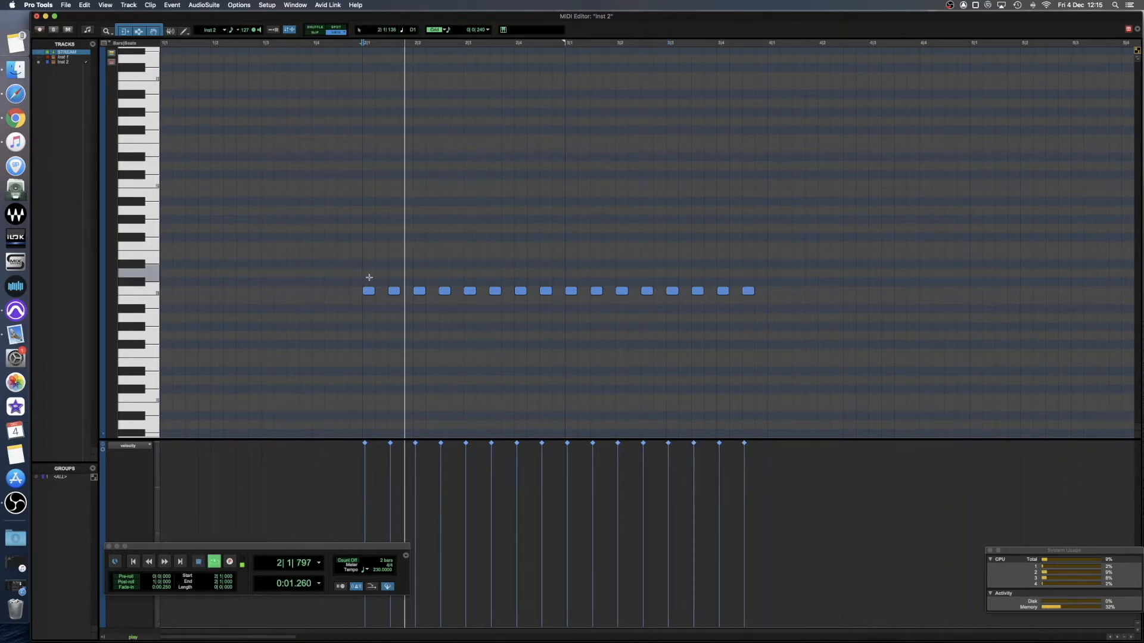
key("space")
Copy the whole C1 row to D1, offset one sixteenth note later, and play the pattern from bar 2.
left_click_drag(796, 288, 383, 275)
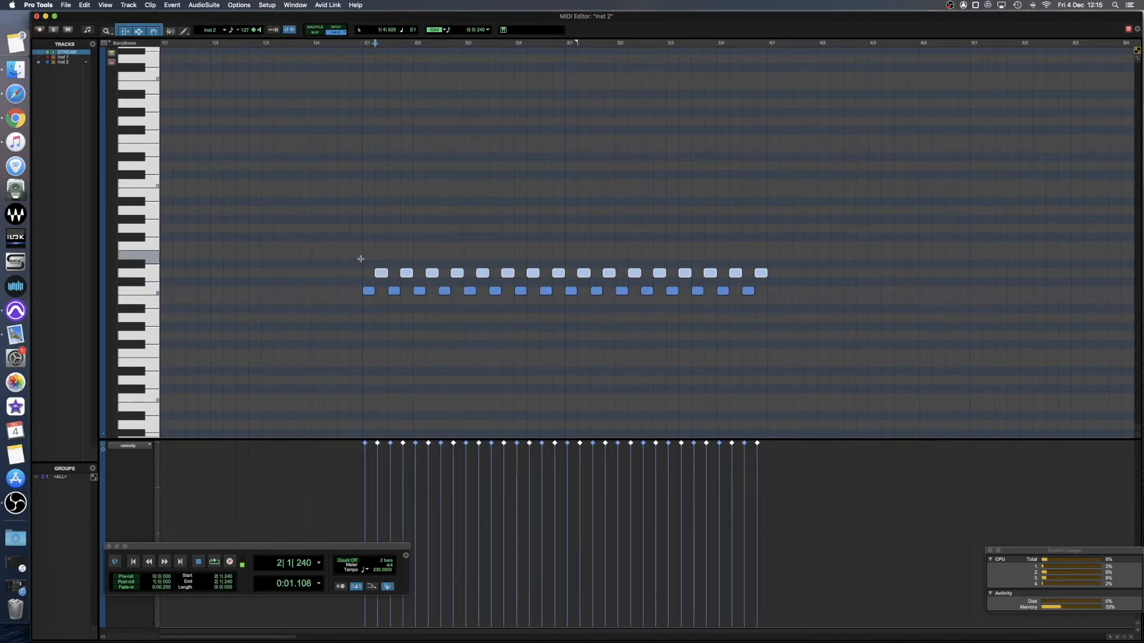
left_click(360, 265)
key("space")
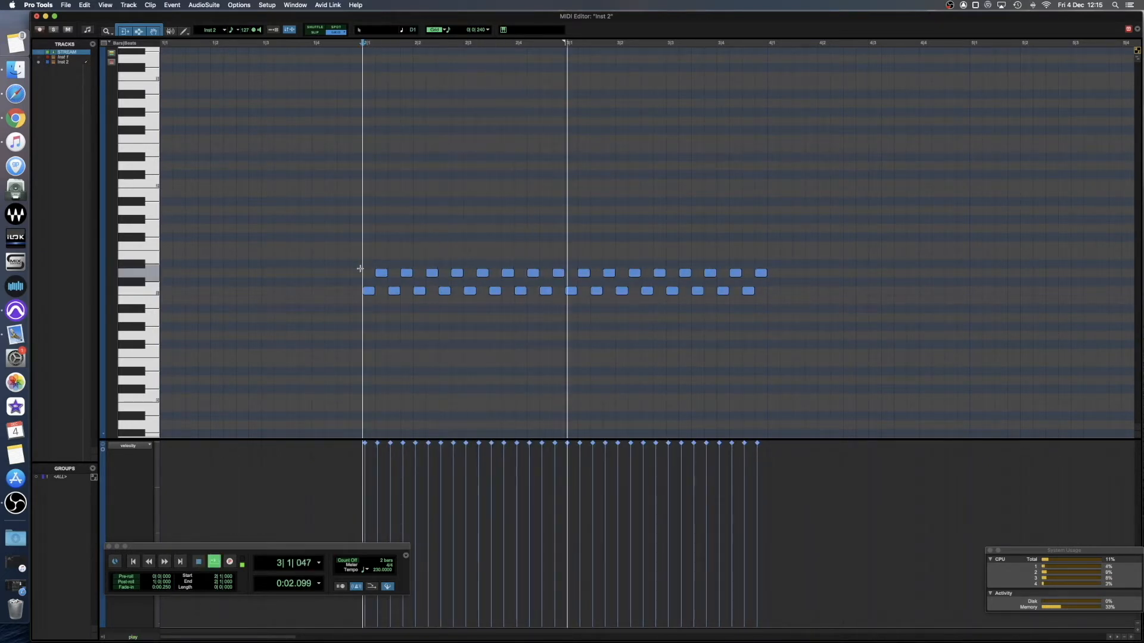
key("space")
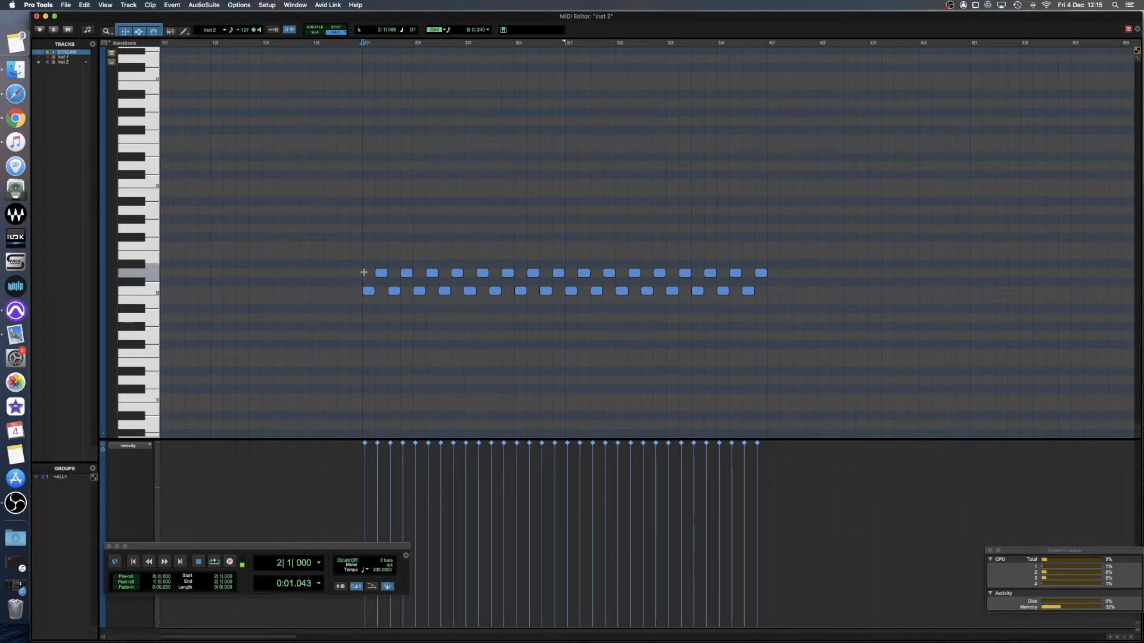
Lower the velocity of all D1 notes by about 47, audition the beat, and save the session.
left_click_drag(339, 274, 786, 260)
left_click_drag(503, 444, 507, 507)
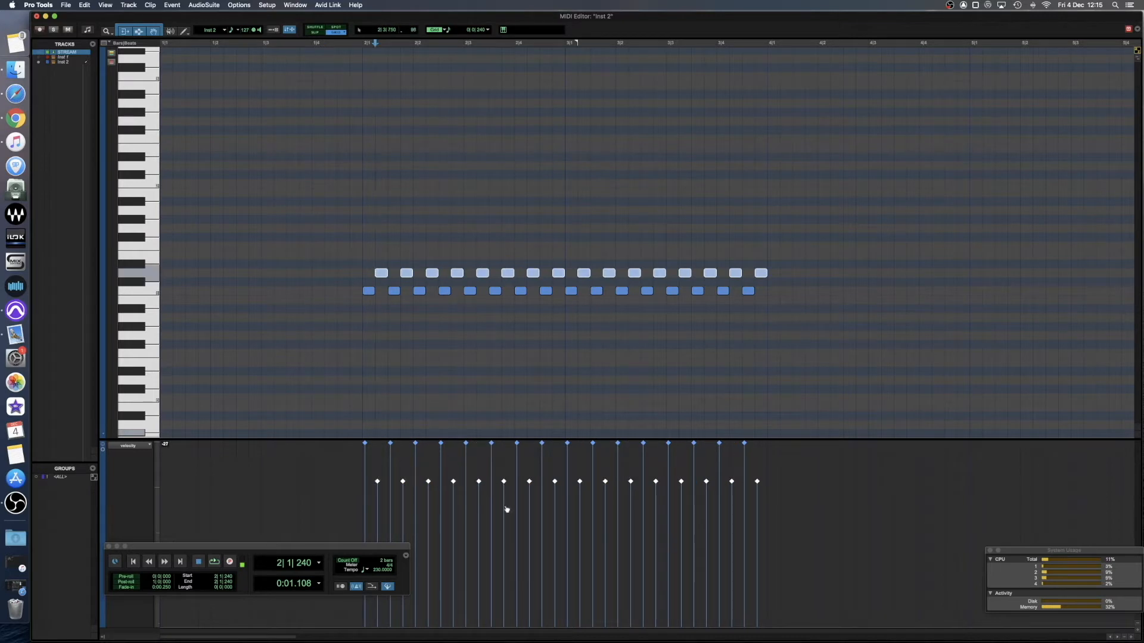
key("space")
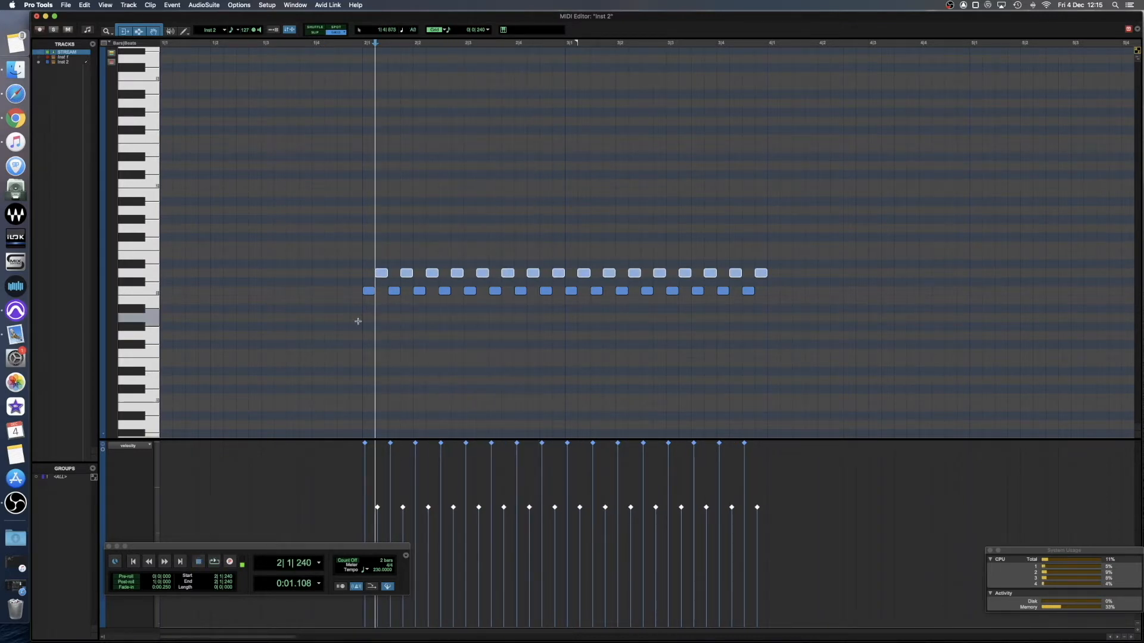
left_click(358, 321)
key("super+s")
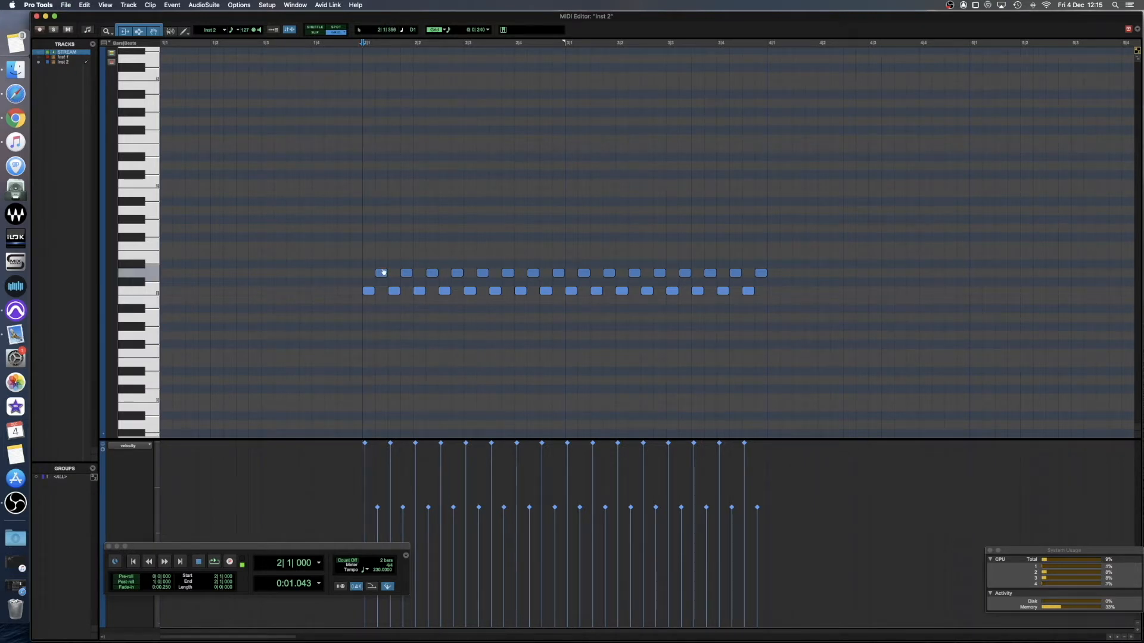
Draw a single sixteenth note on C#2 at the start of bar 2.
scroll(378, 280, "up", 4)
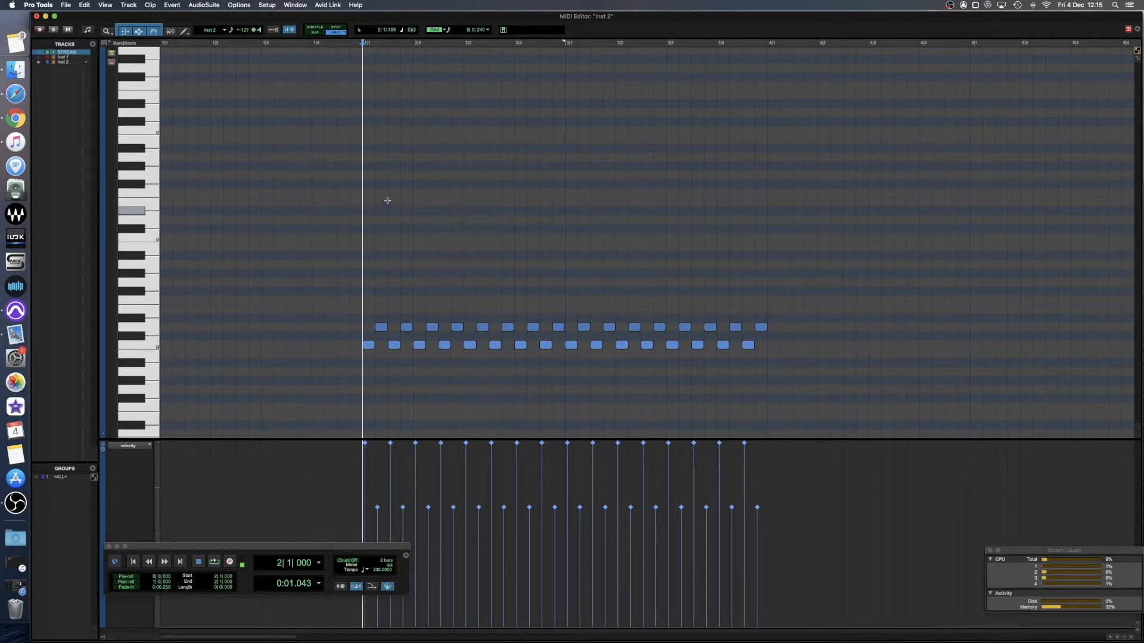
key("F10")
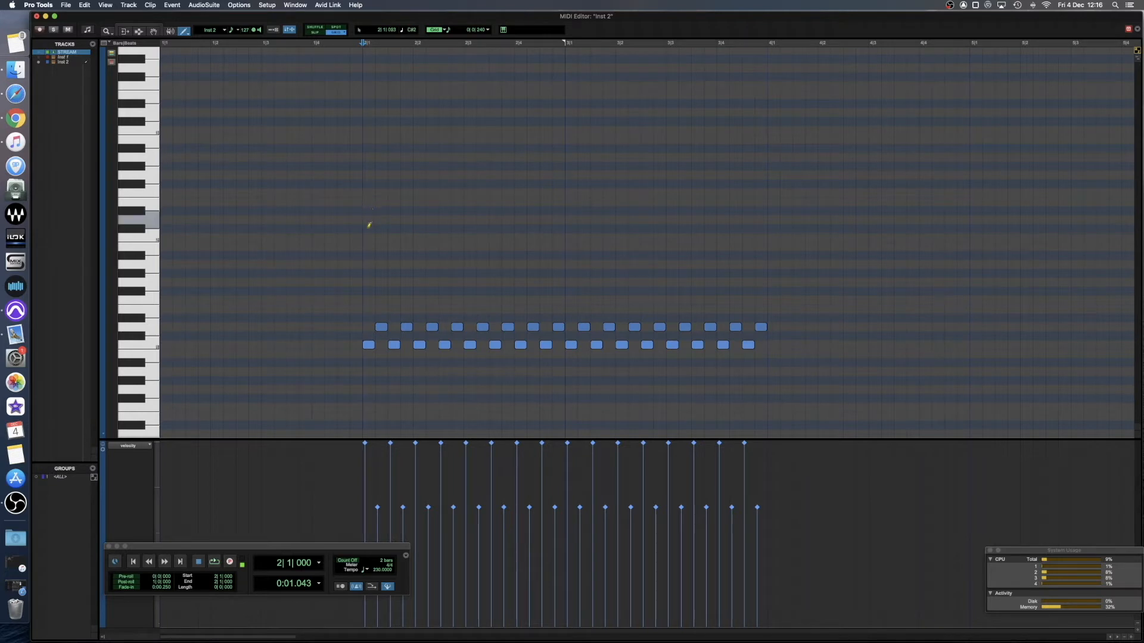
left_click(368, 228)
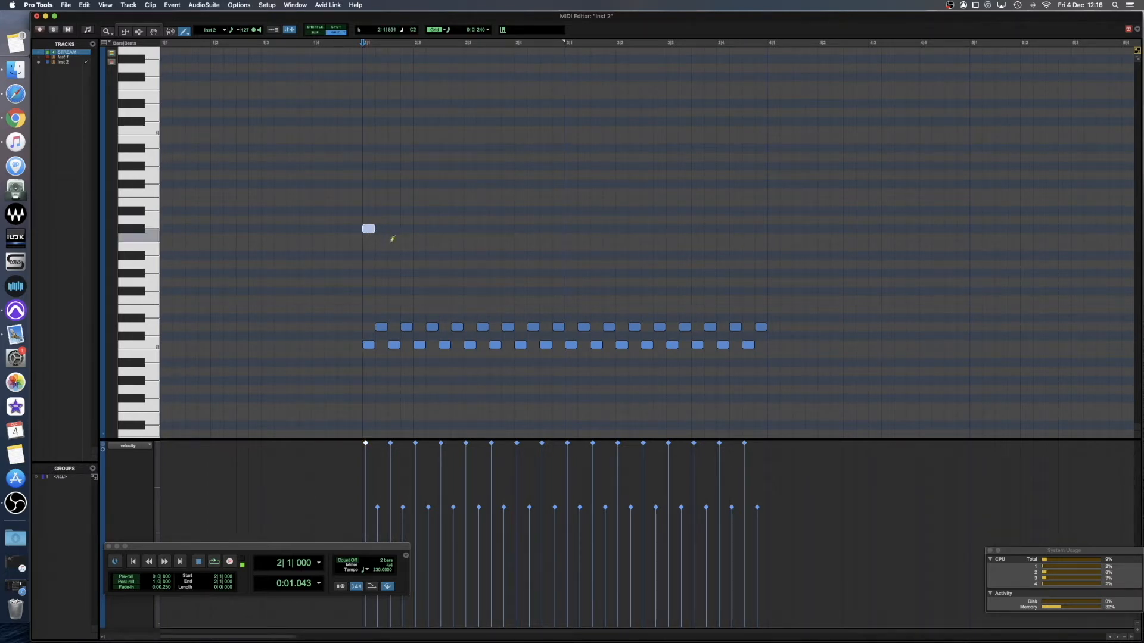
Add eighth-spaced notes on Bb1 from the second eighth of bar 2 through bar 3, and play the pattern.
left_click(446, 255)
left_click(471, 255)
left_click(496, 255)
left_click(521, 255)
left_click(546, 254)
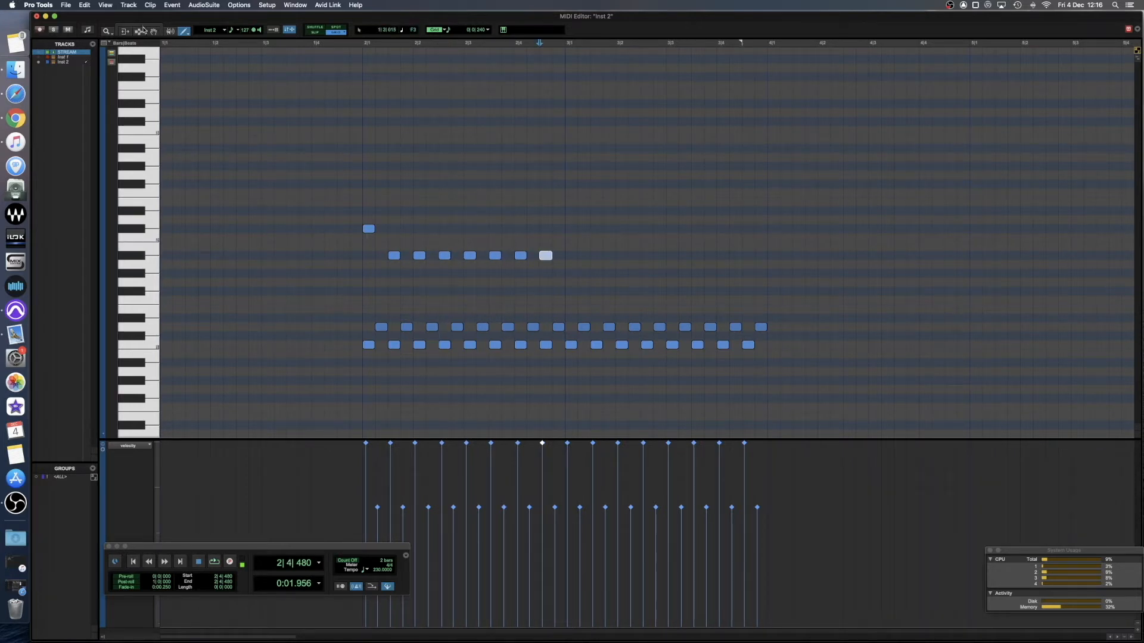
left_click(361, 271)
key("space")
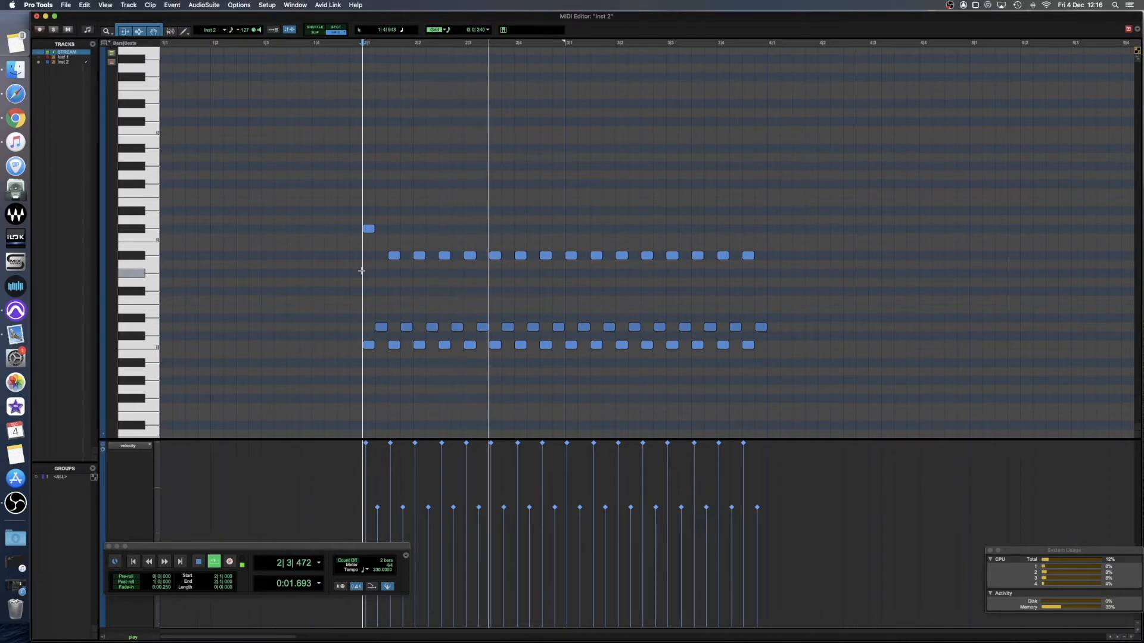
key("space")
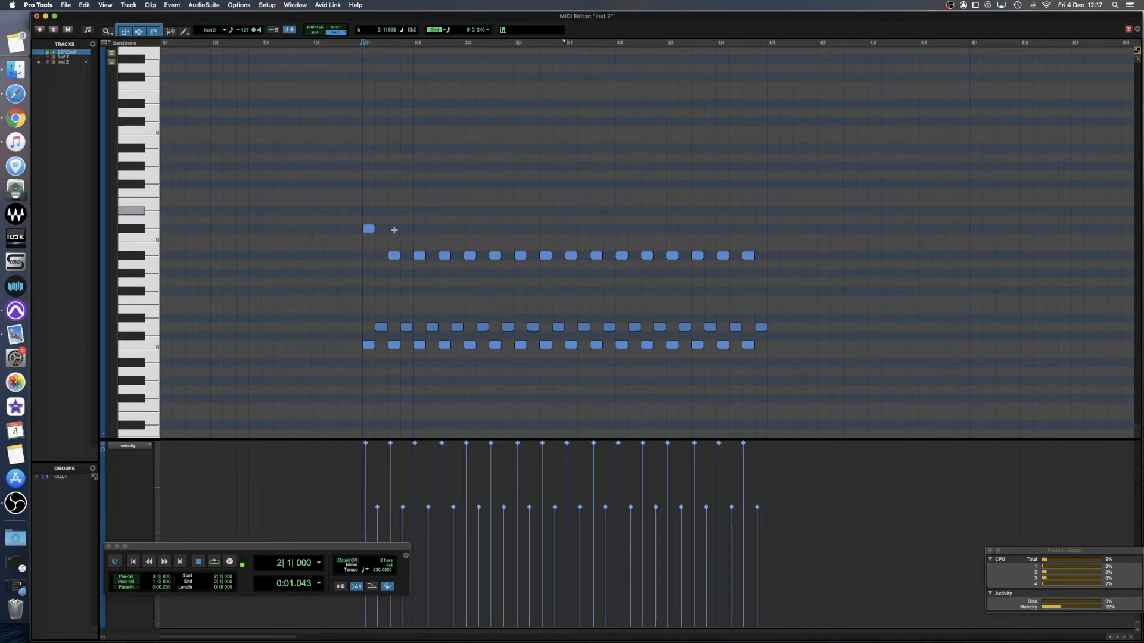
Move every other Bb1 note up an octave to Bb2, beginning with the first, and play the pattern.
left_click(394, 256)
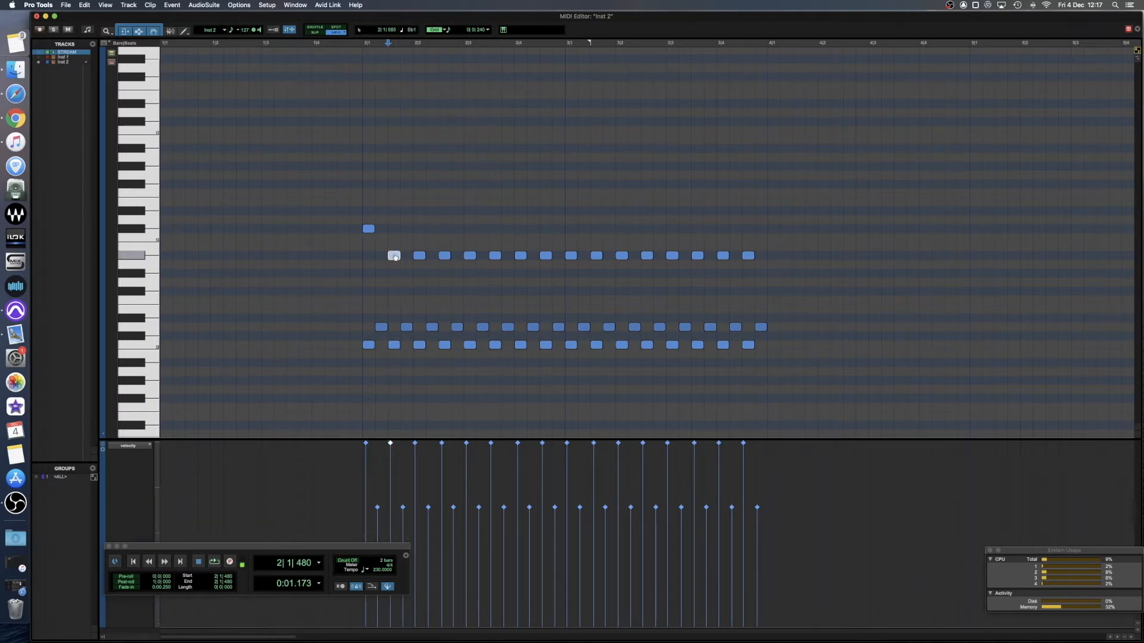
left_click_drag(394, 255, 394, 151)
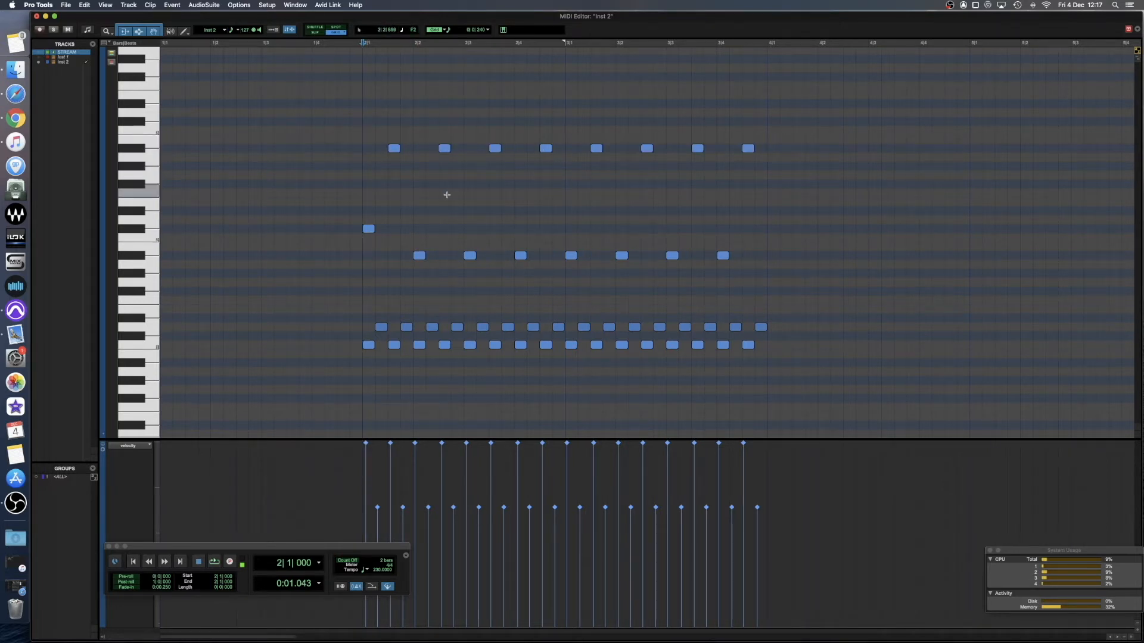
key("space")
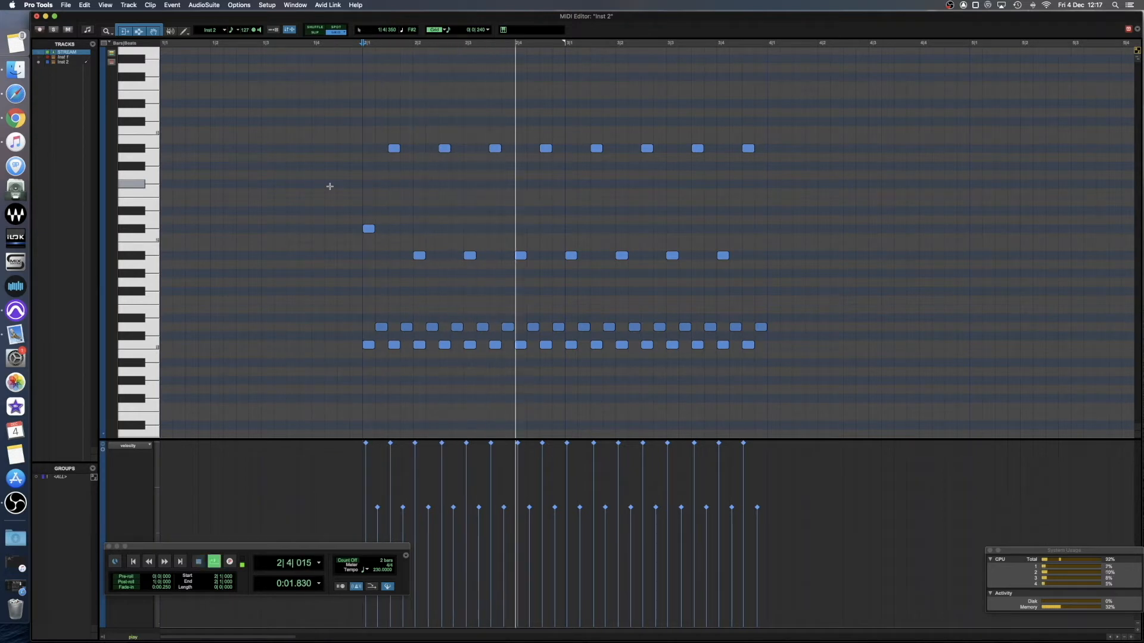
key("space")
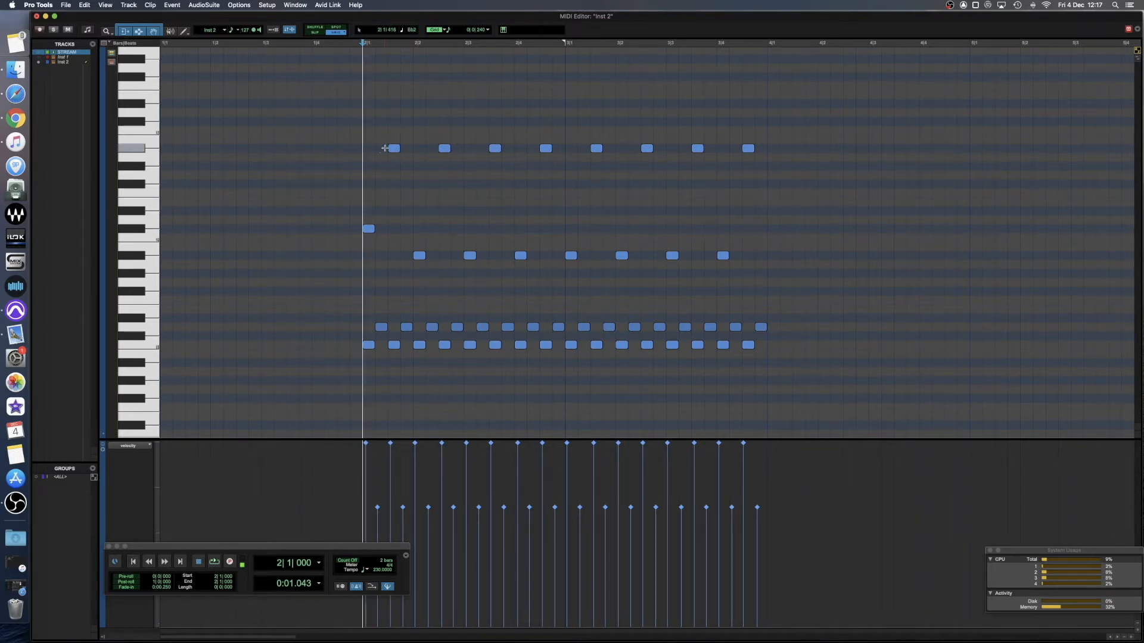
Quantize all notes in the pattern to a 1/16 note grid with 25% randomize, and play the result.
key("alt+0")
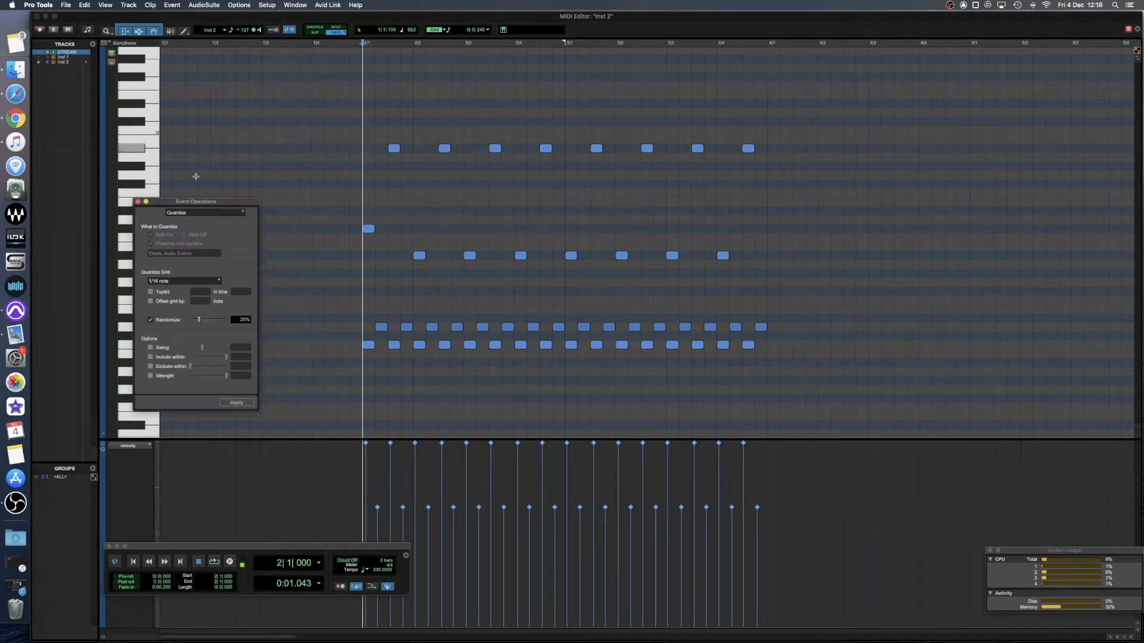
left_click_drag(155, 204, 207, 196)
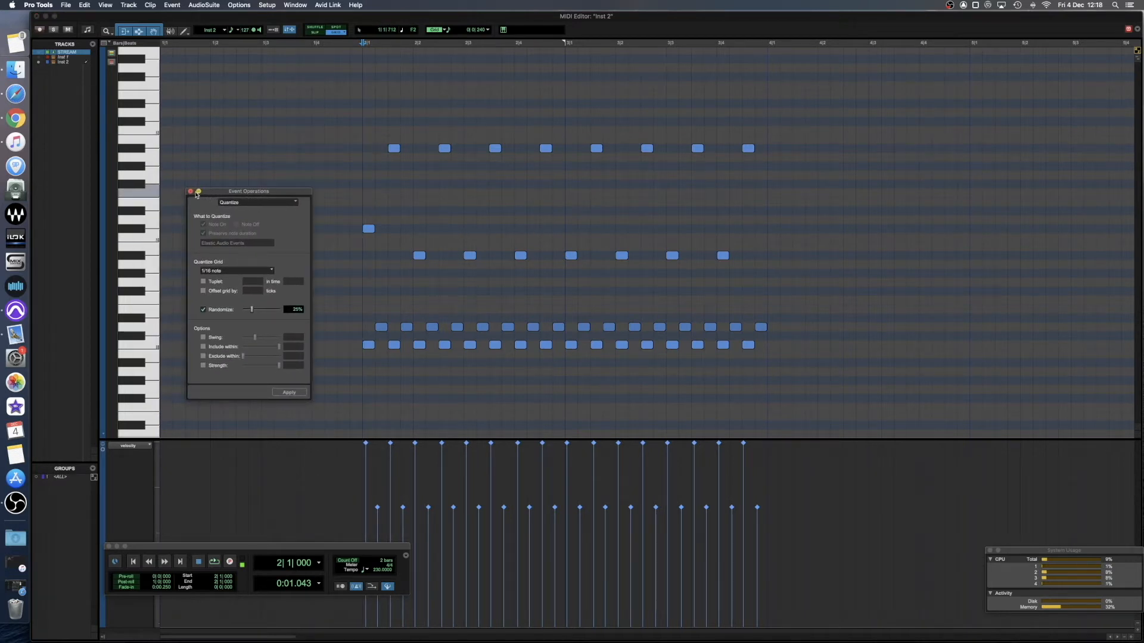
left_click_drag(856, 376, 325, 114)
left_click(257, 203)
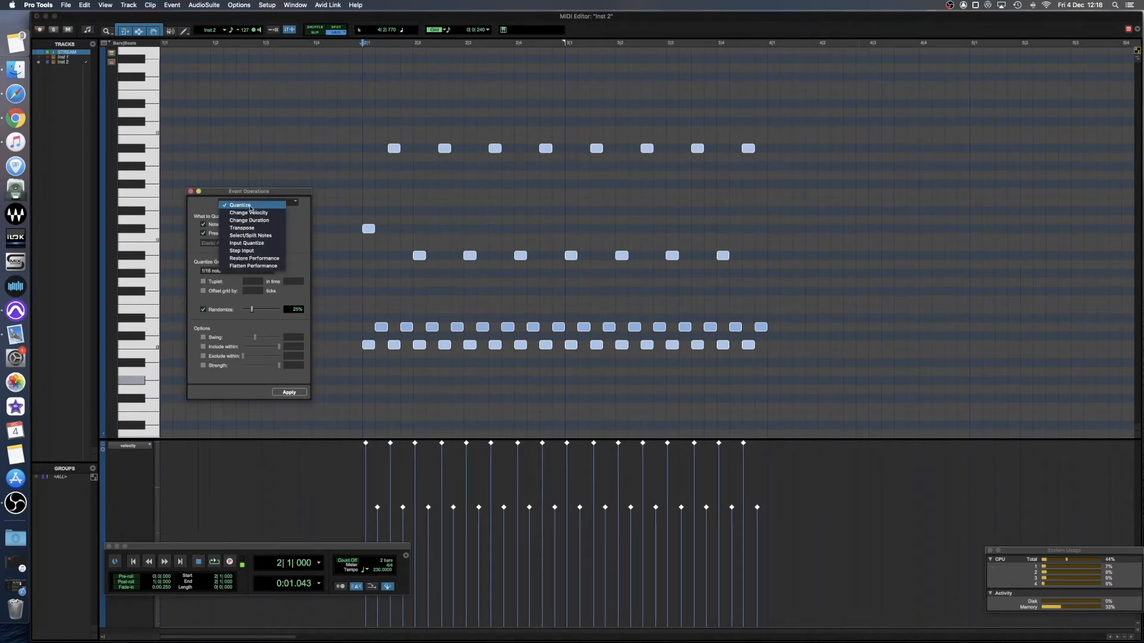
left_click(241, 205)
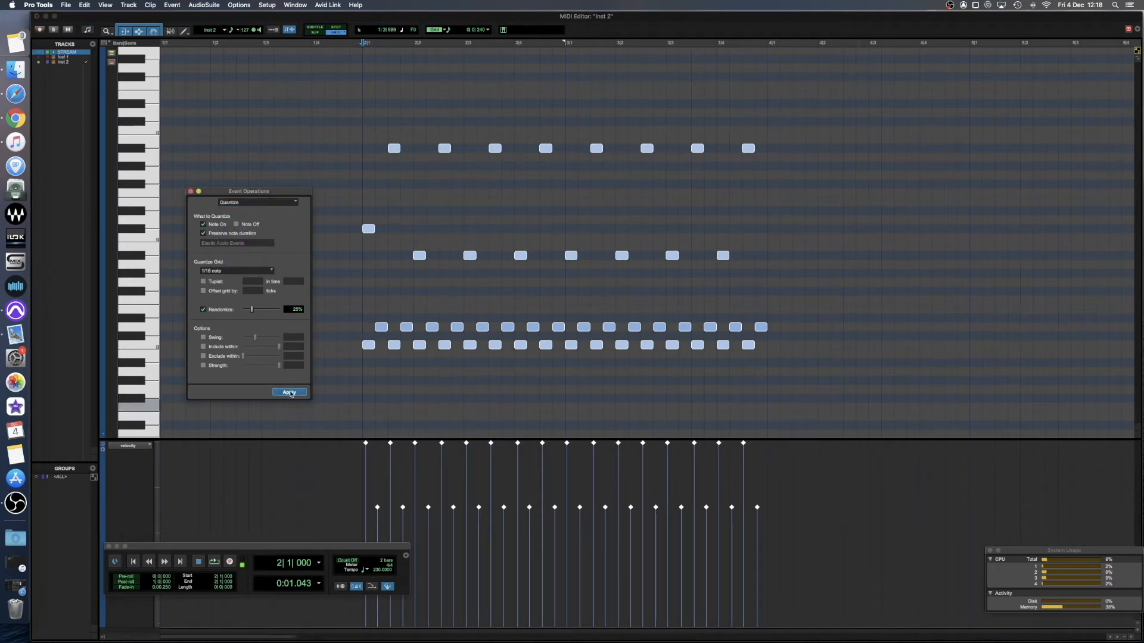
left_click(290, 393)
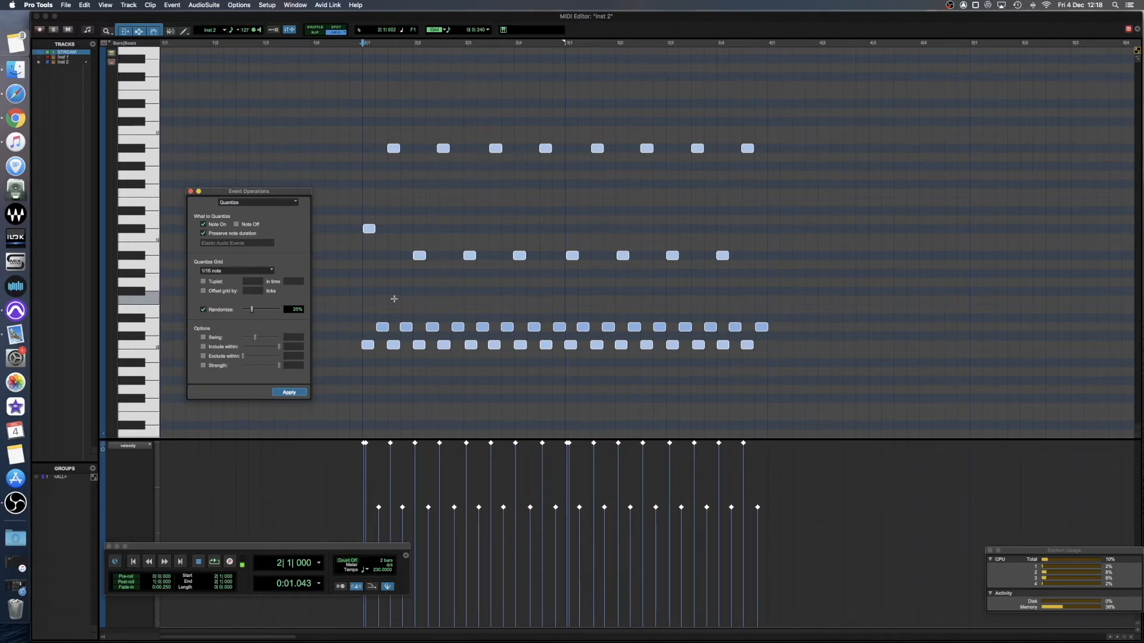
key("space")
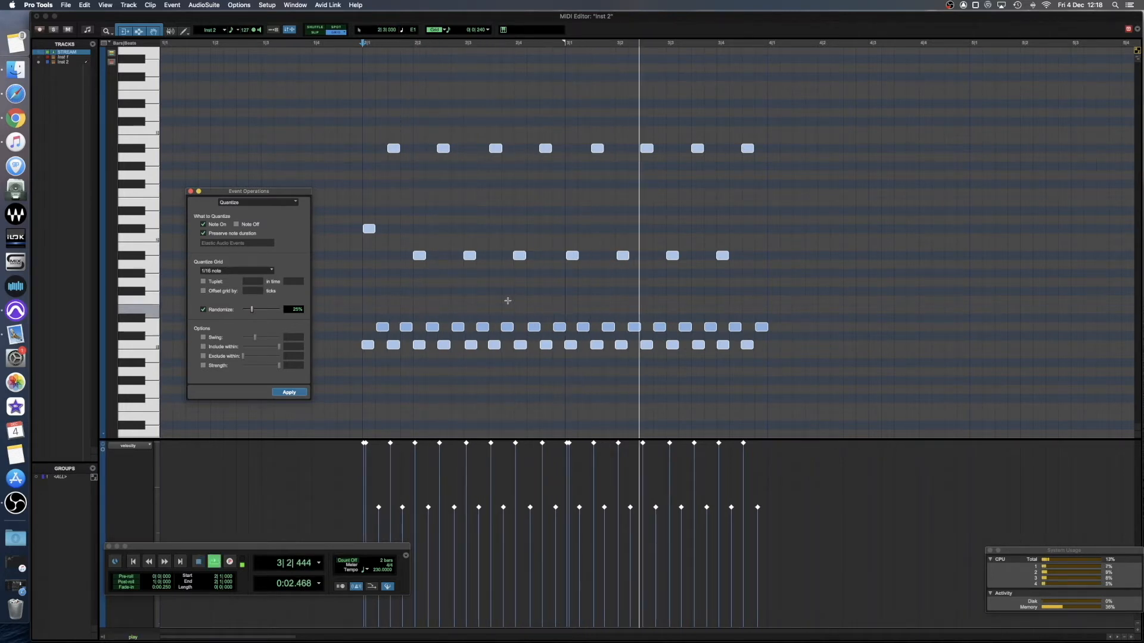
left_click(532, 296)
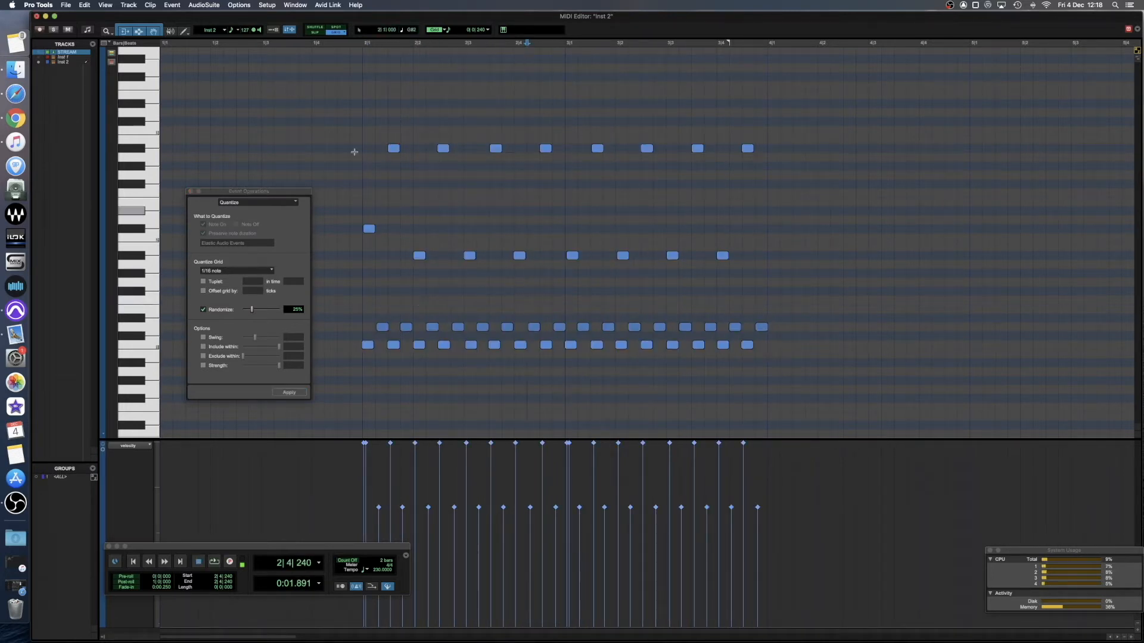
Quantize all the notes again with randomize set to 50%, and play the pattern from bar 2.
key("space")
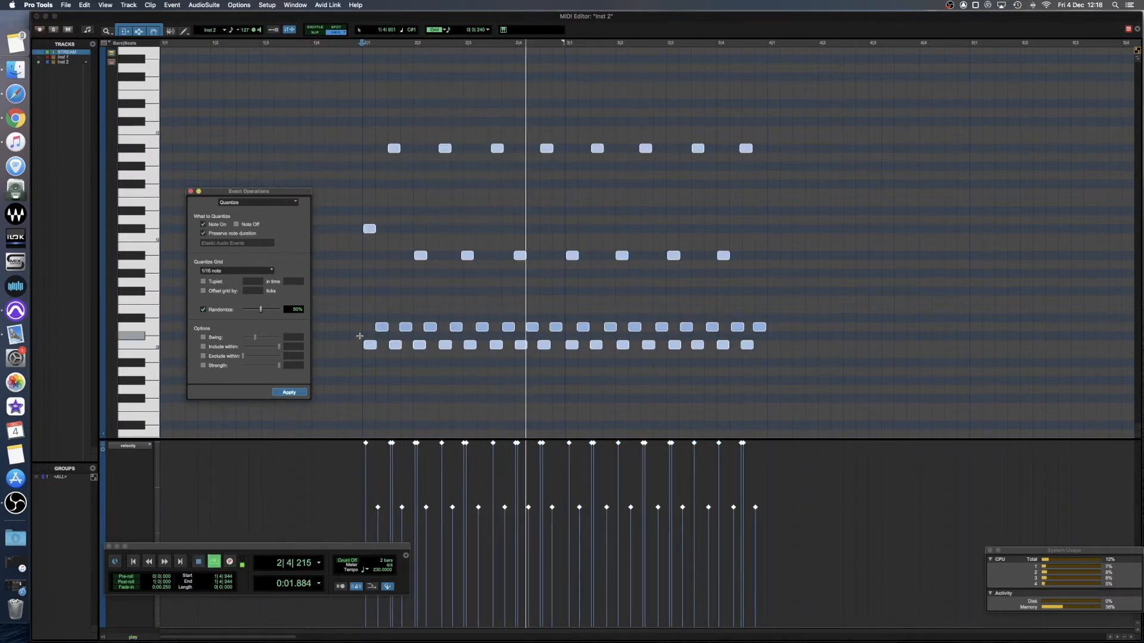
key("space")
left_click(355, 296)
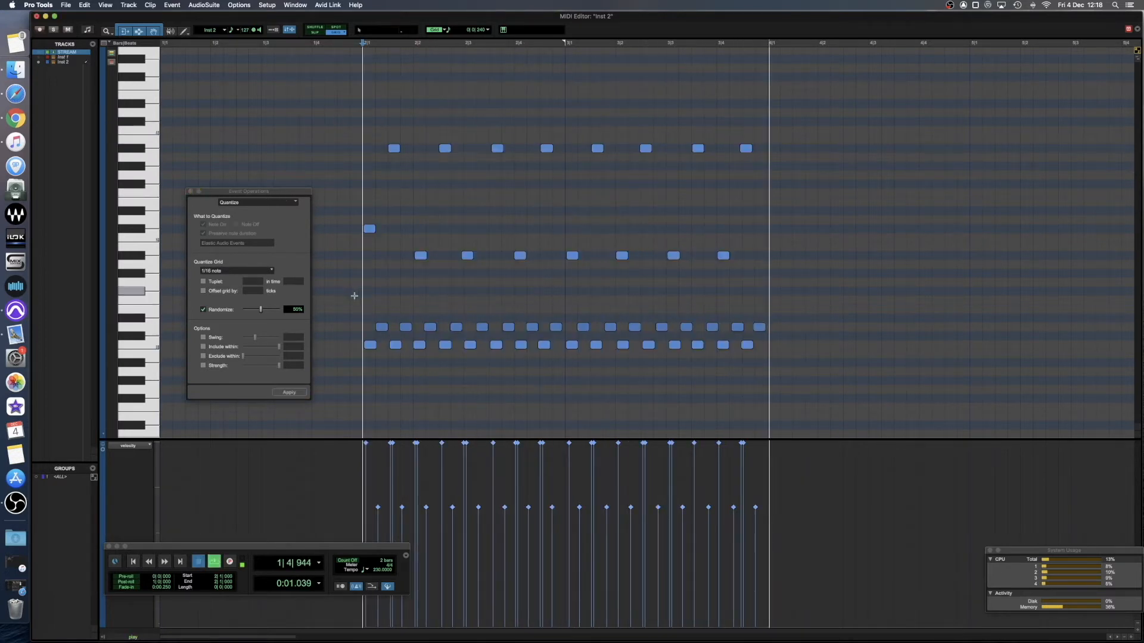
In Slip mode, shift individual C1 and D1 notes slightly off their positions, and play the pattern from bar 2.
left_click(368, 345)
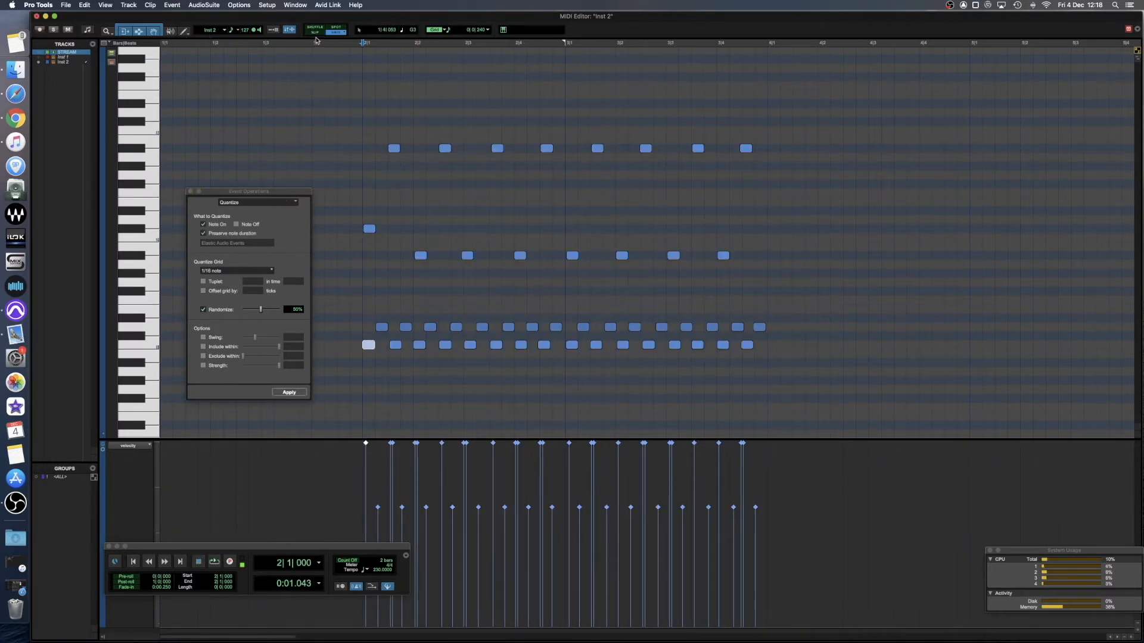
left_click(545, 345)
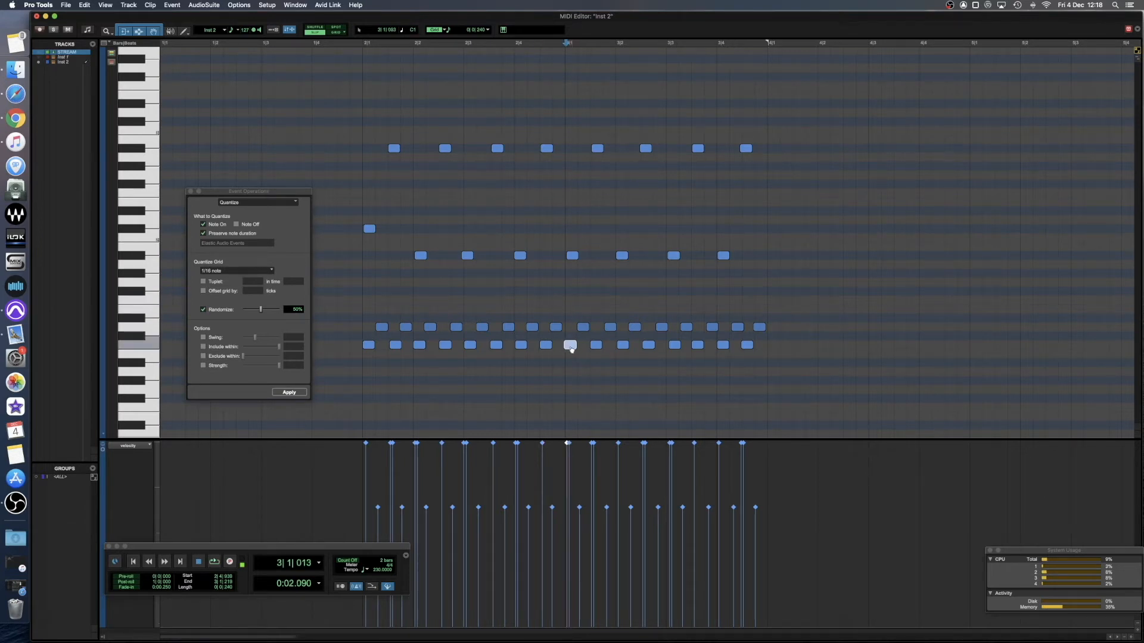
left_click(676, 346)
left_click(660, 327)
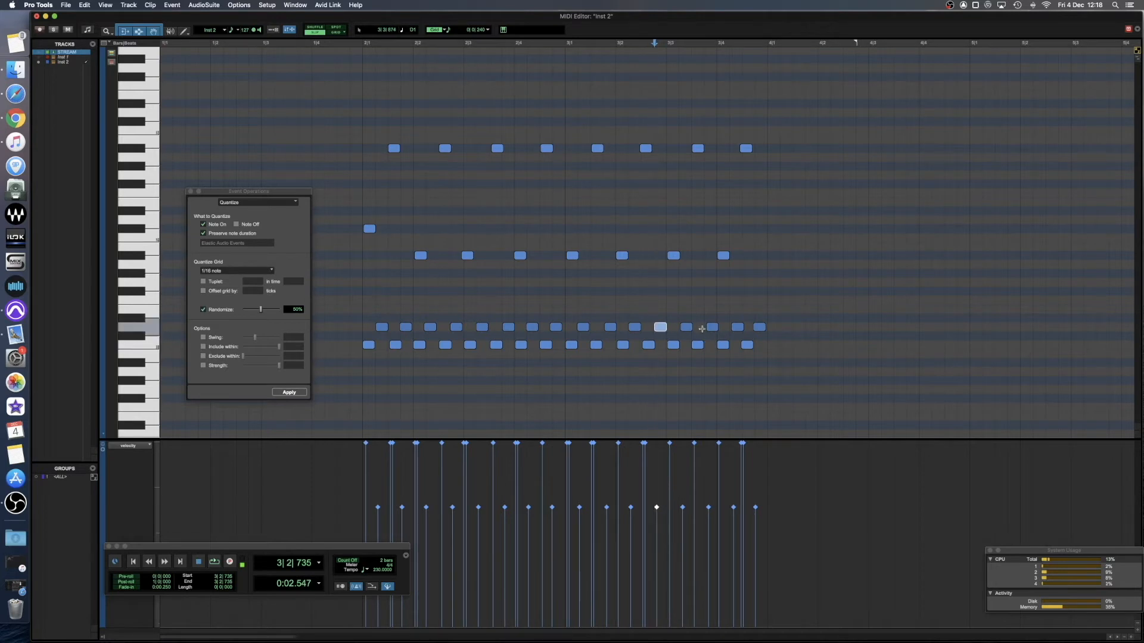
left_click(365, 315)
key("space")
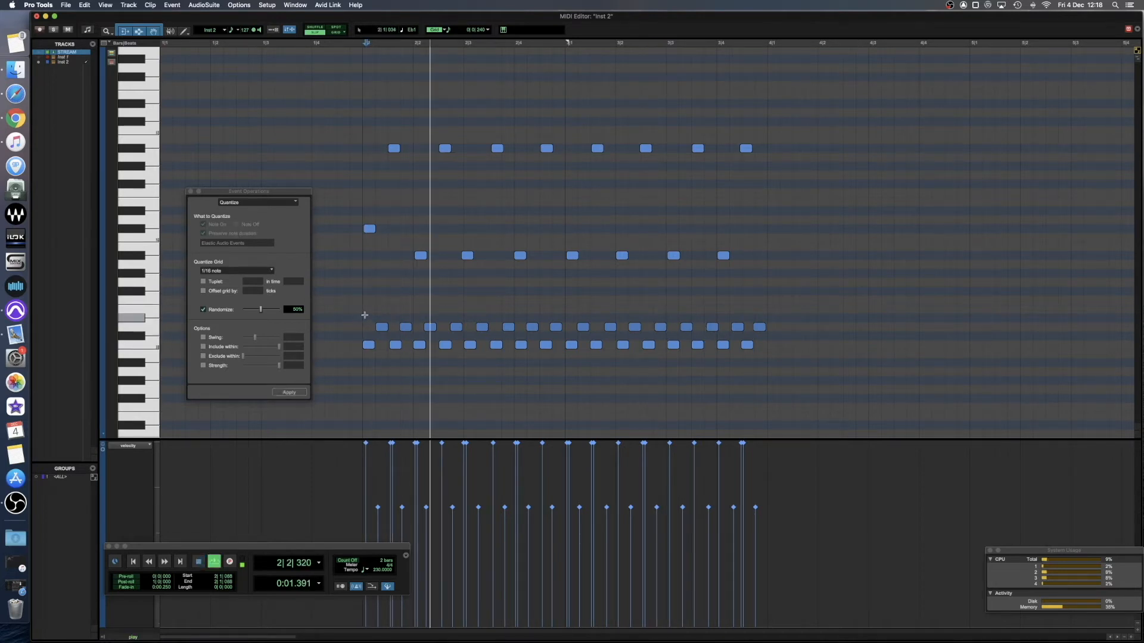
key("space")
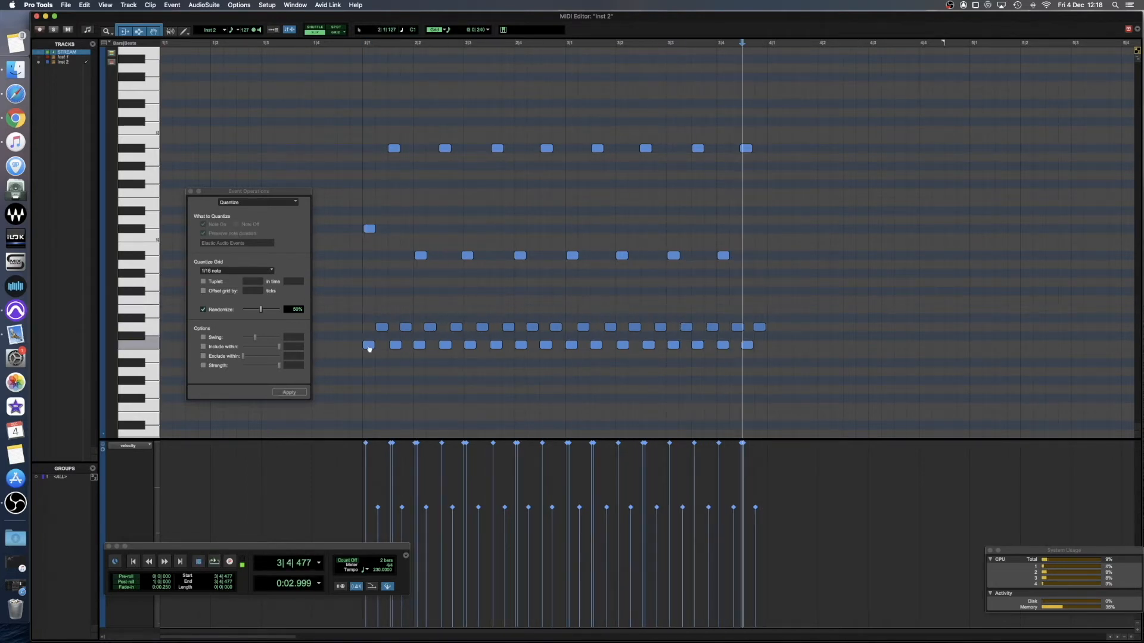
Set the velocity of all C1 notes to 115, limited to 110–120 with randomize 5, and play the pattern.
left_click(351, 345)
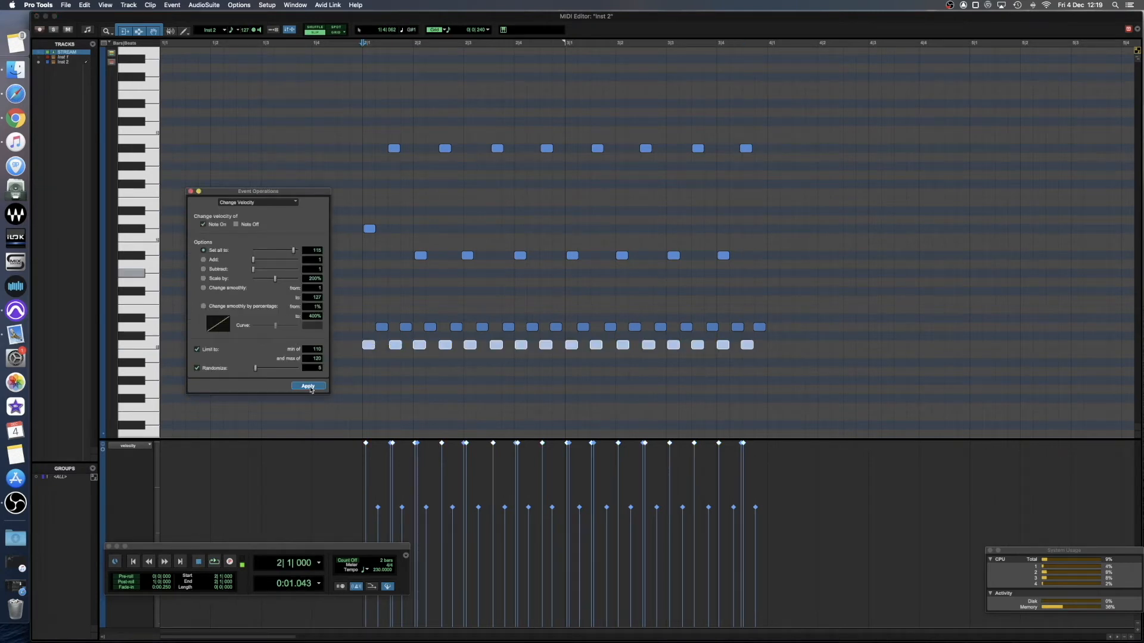
left_click(310, 389)
key("space")
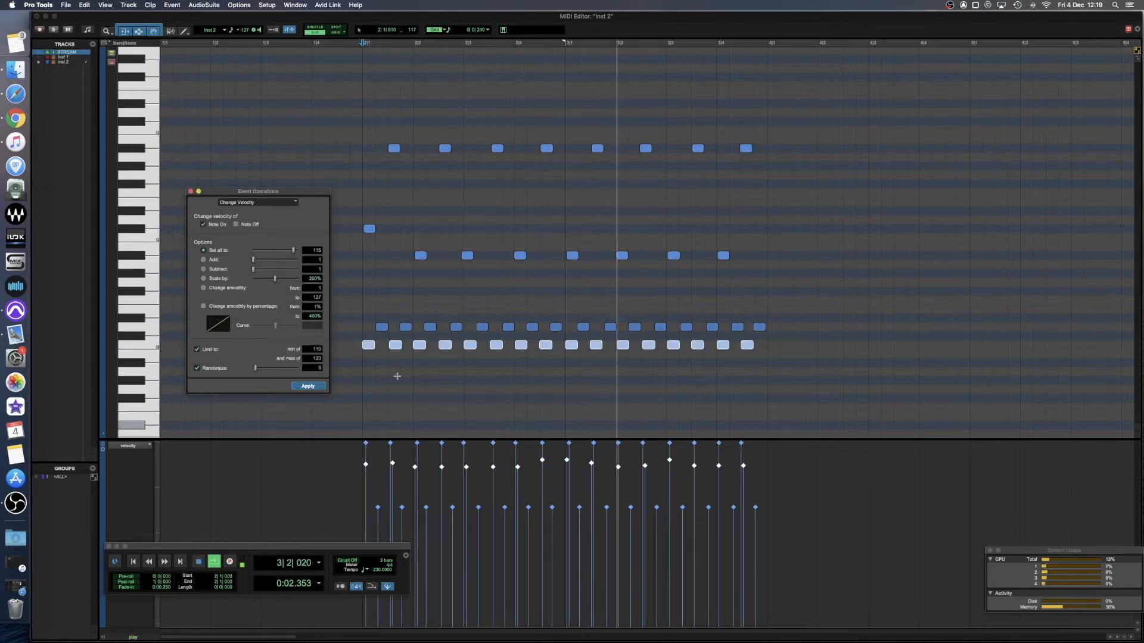
key("space")
Lower the velocity of every other C1 note, starting with the second, and play the pattern from bar 2.
left_click(394, 380)
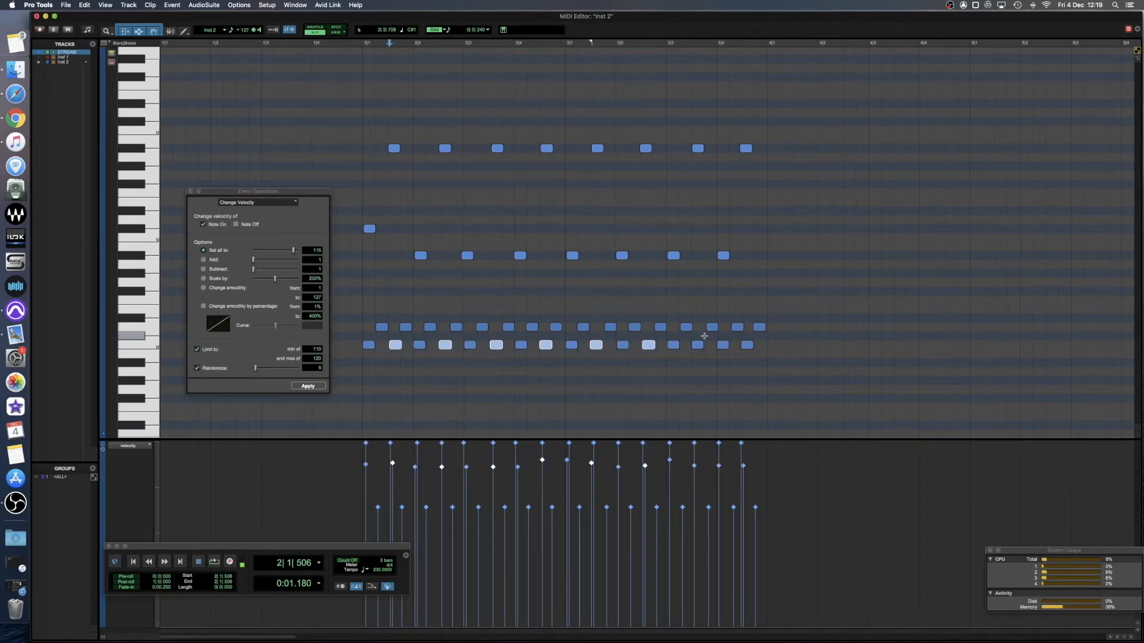
left_click(698, 345, "shift")
left_click(748, 344, "shift")
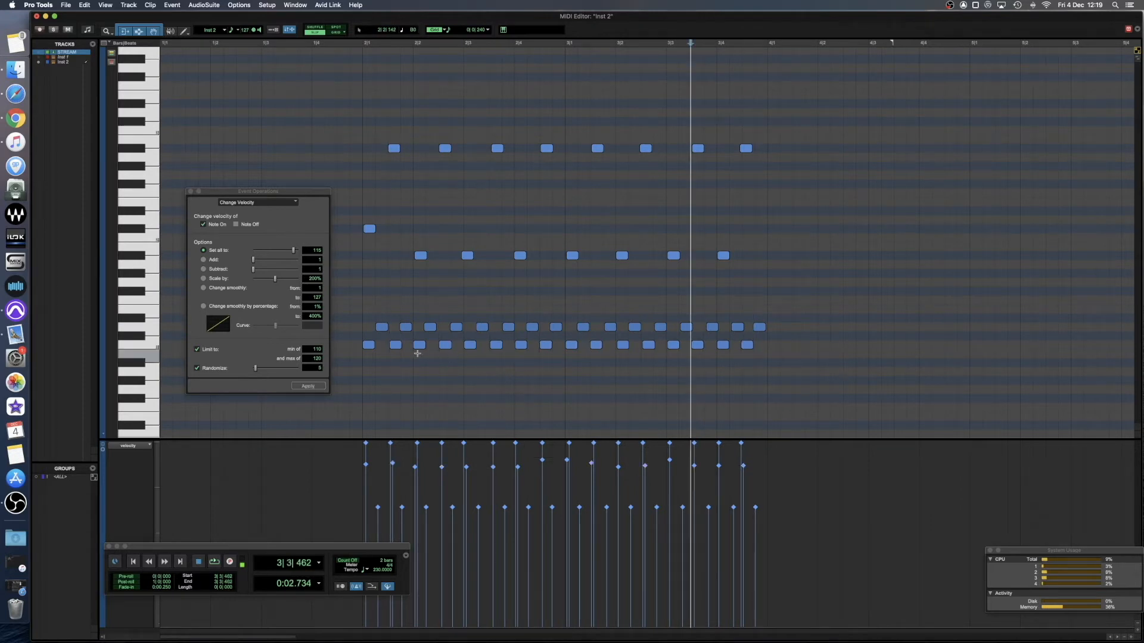
left_click(393, 347)
left_click(445, 345, "shift")
left_click(486, 343, "shift")
left_click(496, 343, "shift")
left_click(546, 345, "shift")
left_click(596, 345, "shift")
left_click(648, 345, "shift")
left_click(697, 345, "shift")
left_click(748, 344, "shift")
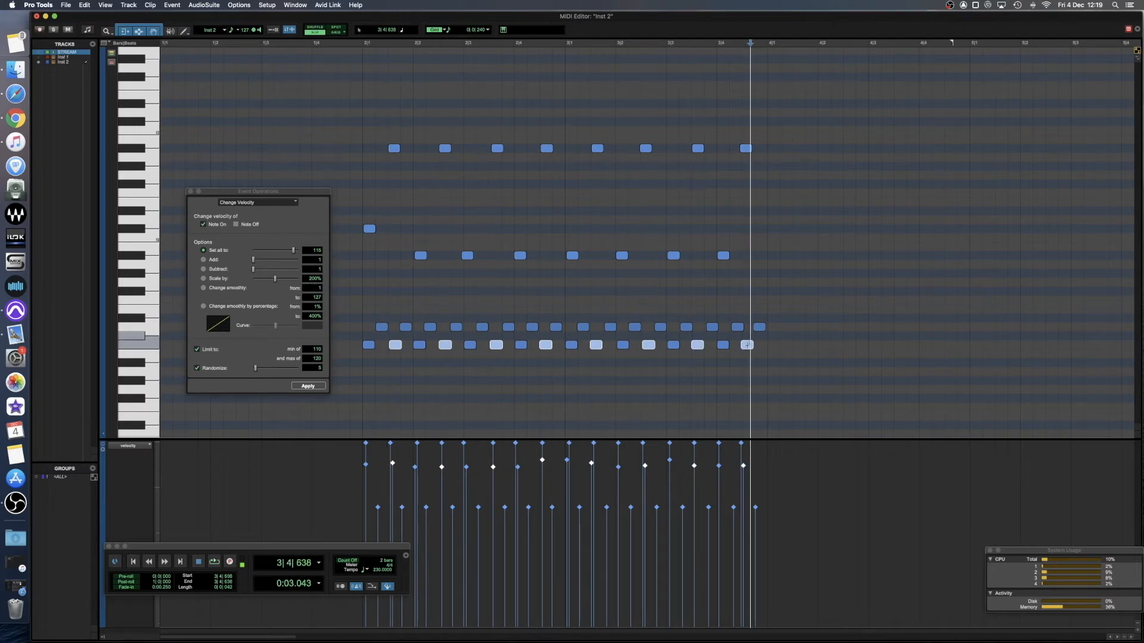
left_click_drag(393, 464, 395, 478)
left_click(369, 388)
key("space")
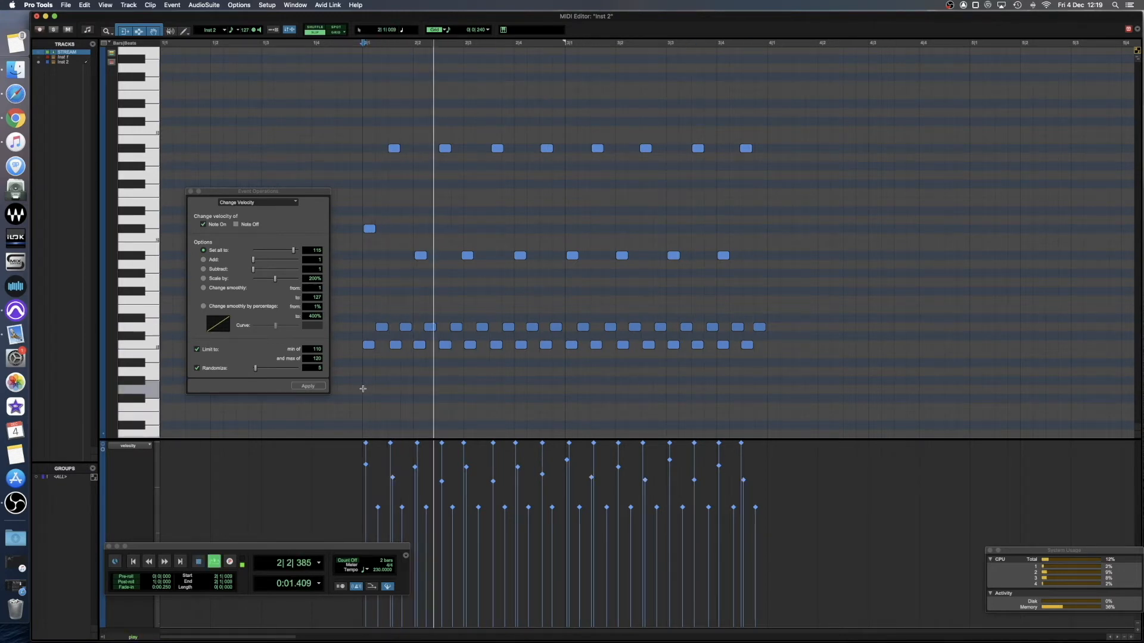
Set the velocity of all D1 notes to 55, limited to 50–60 with randomize 5, and play the pattern.
left_click(363, 334)
left_click(358, 331)
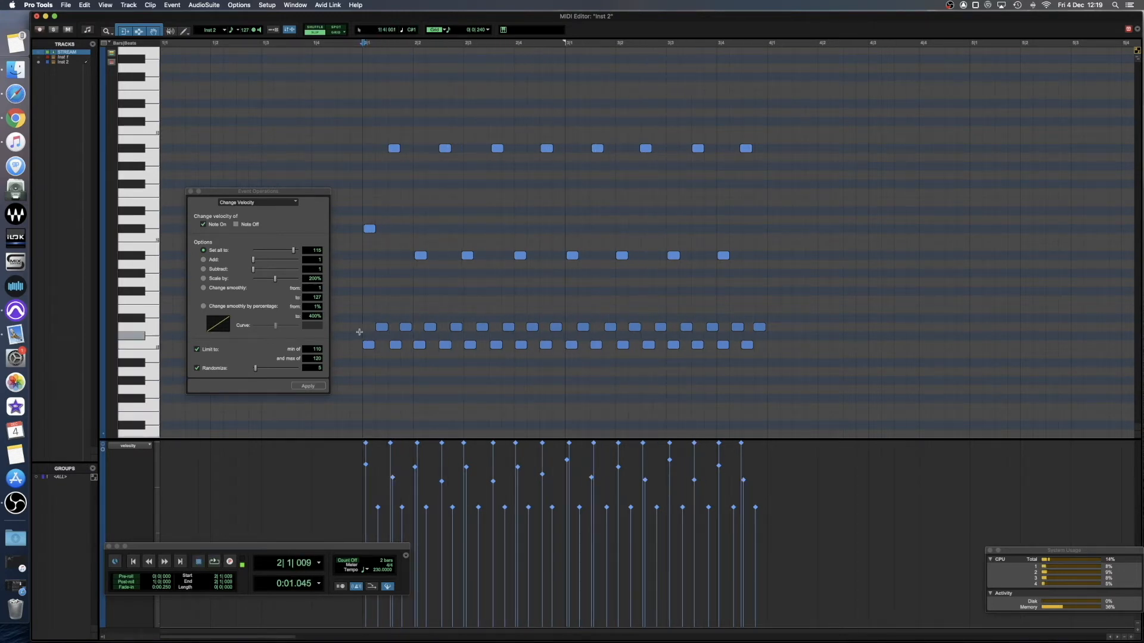
left_click(364, 329)
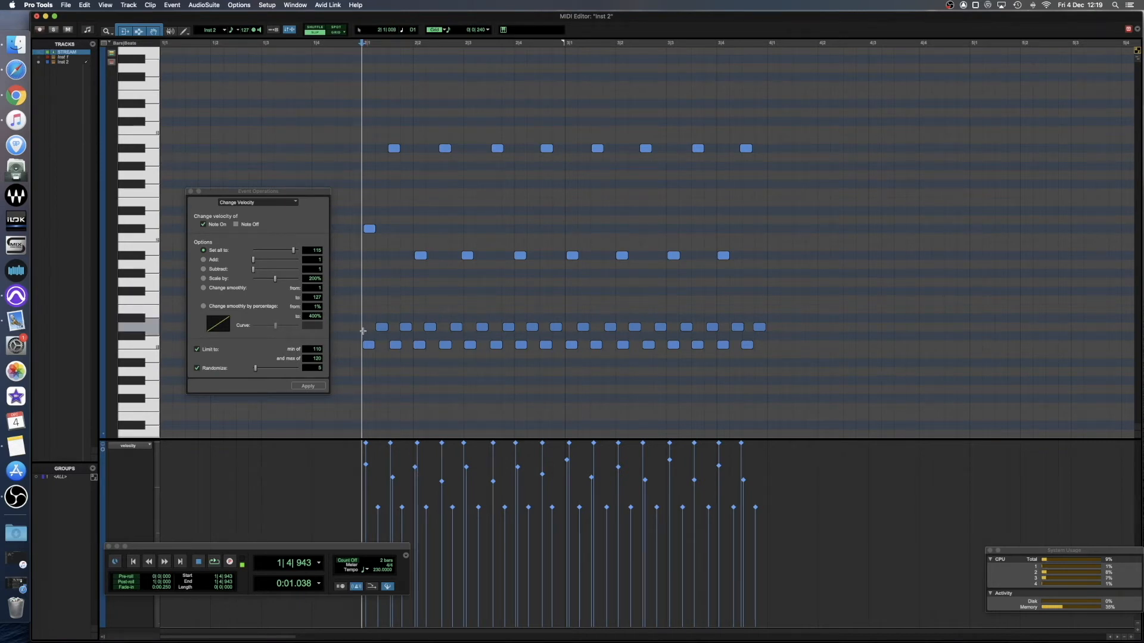
left_click_drag(357, 330, 770, 331)
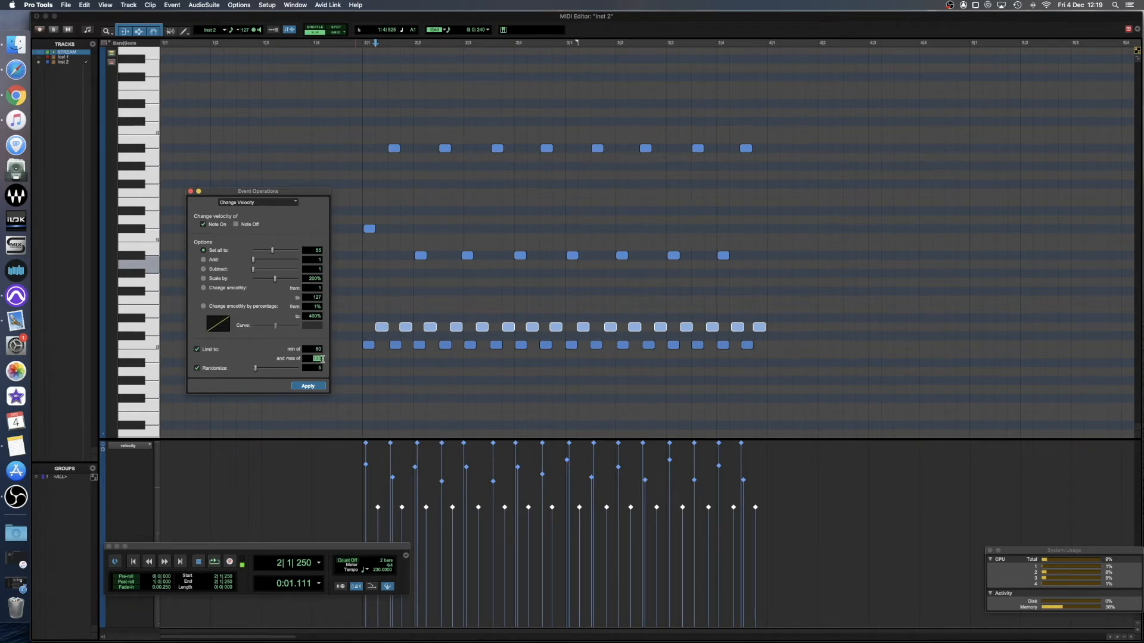
key("space")
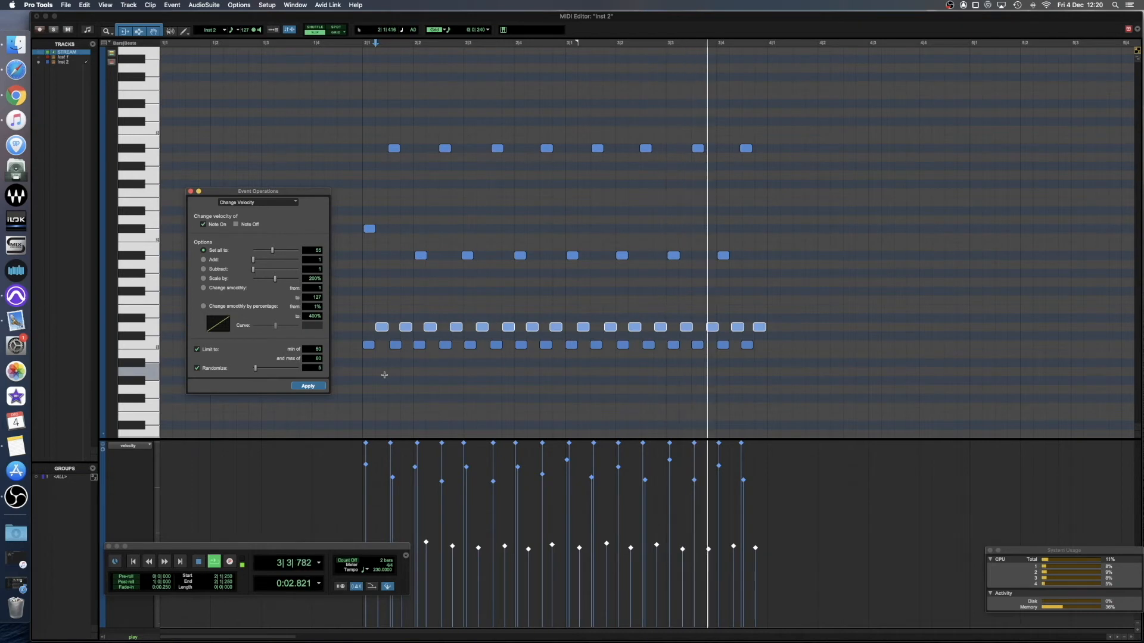
key("space")
left_click(364, 319)
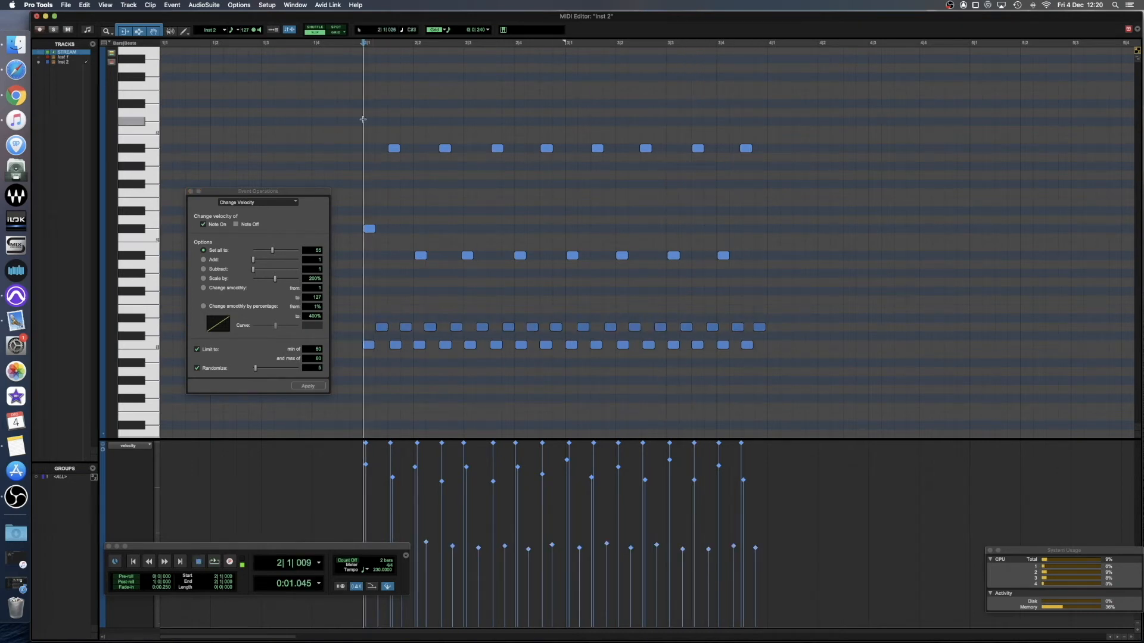
Lower and randomize the velocities of all Bb1, C#2 and Bb2 notes, and play the pattern.
left_click_drag(359, 118, 807, 272)
left_click(308, 386)
key("space")
key("space")
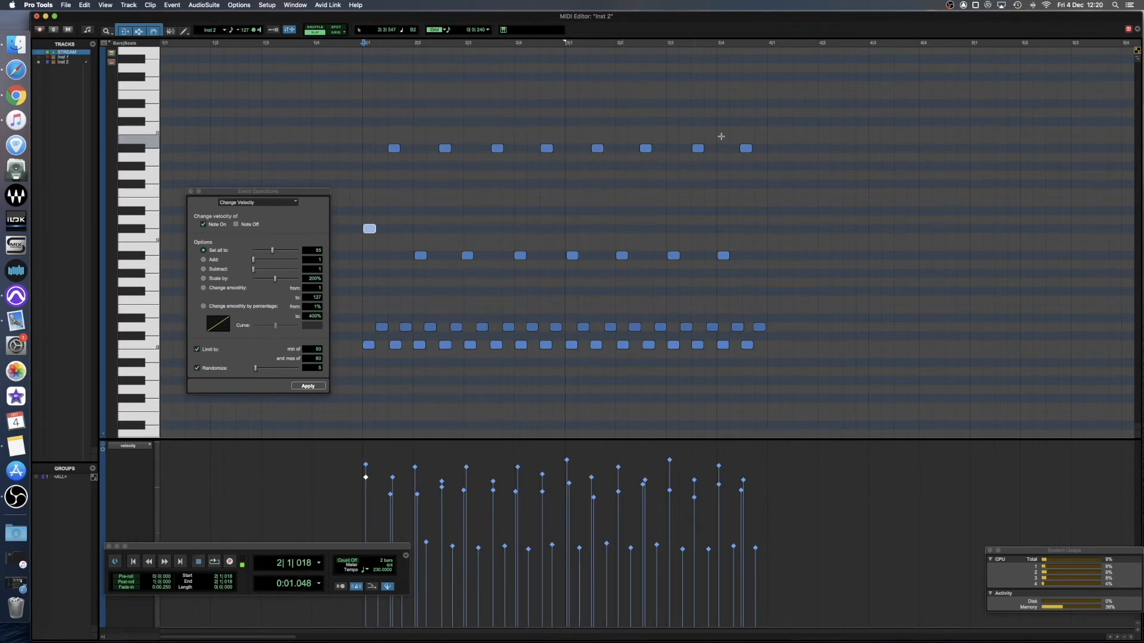
Lower the velocities of all Bb2 notes, reduce the Bb1 velocities slightly, and play the pattern.
left_click_drag(786, 148, 370, 141)
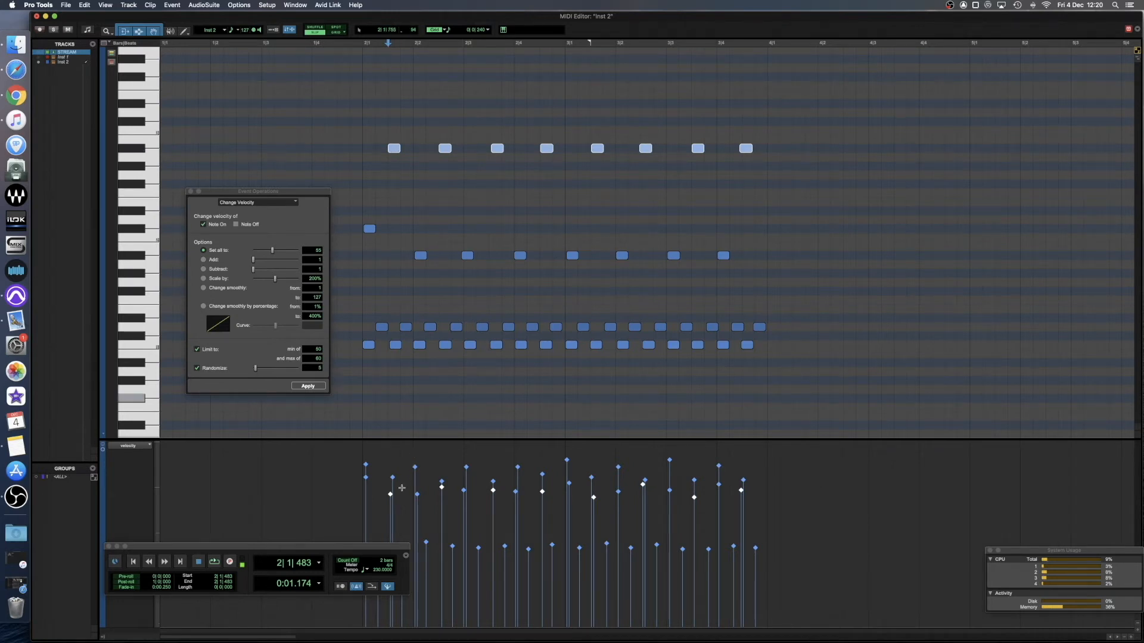
key("space")
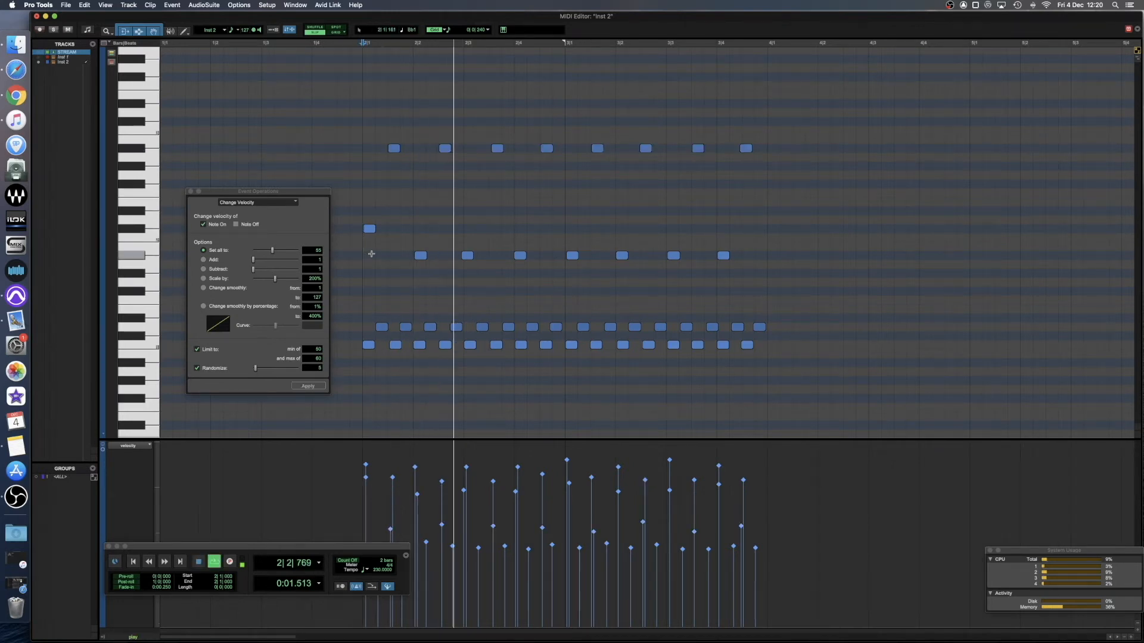
key("space")
left_click_drag(386, 255, 737, 260)
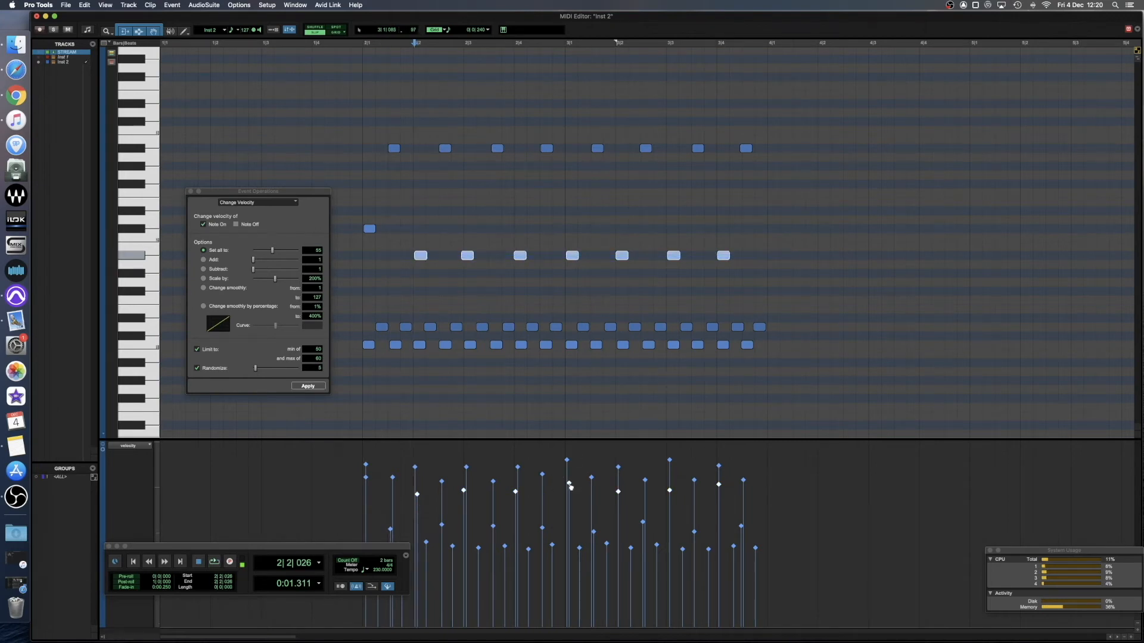
left_click_drag(570, 502, 570, 503)
key("space")
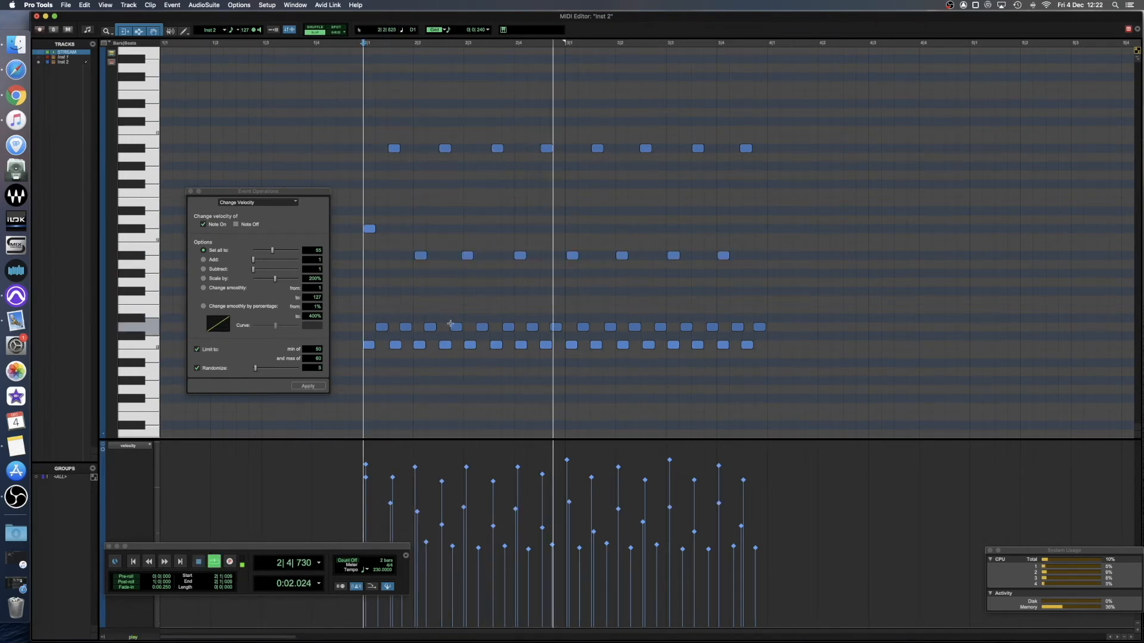
key("space")
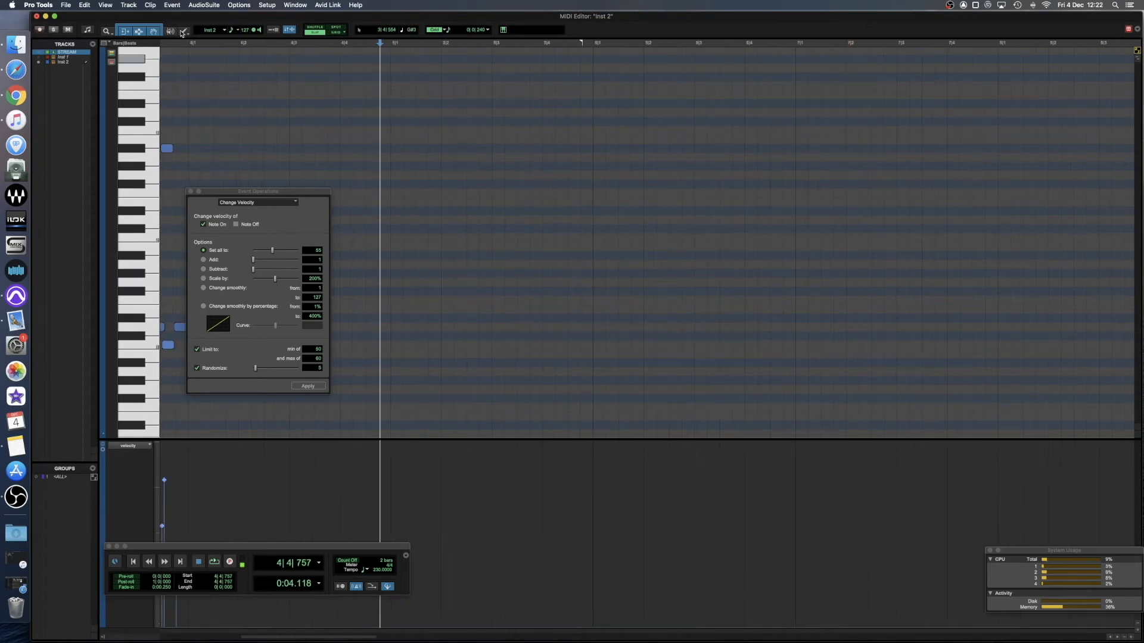
In Grid mode, draw eighth-spaced C1 notes across bar 6, duplicate them into bar 7, and play them.
left_click(184, 31)
left_click_drag(258, 191, 277, 210)
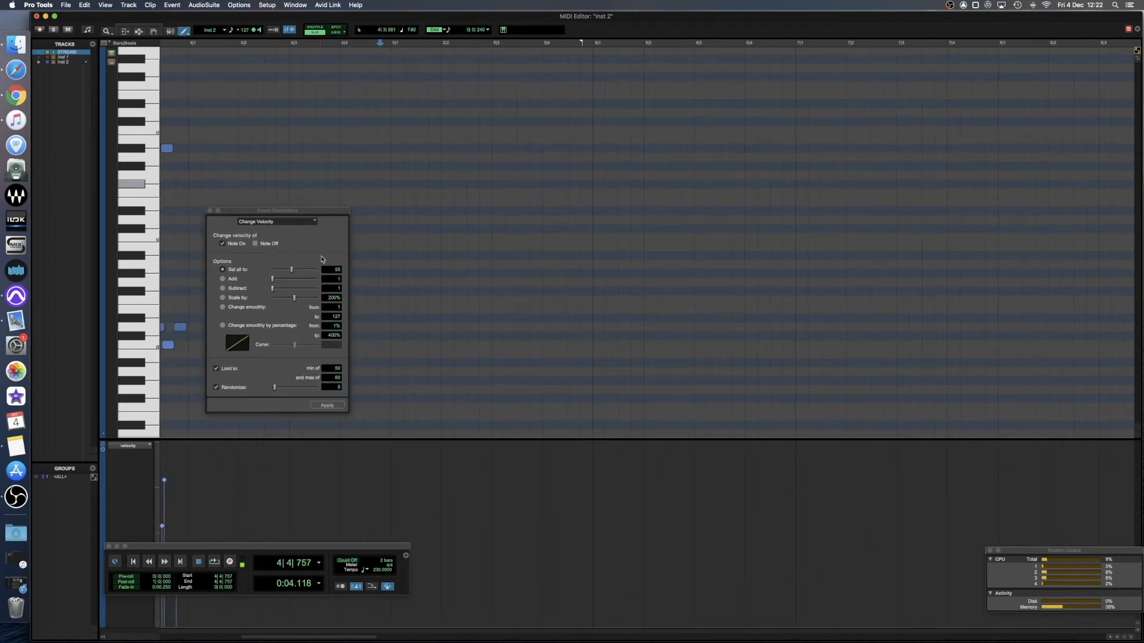
left_click(336, 32)
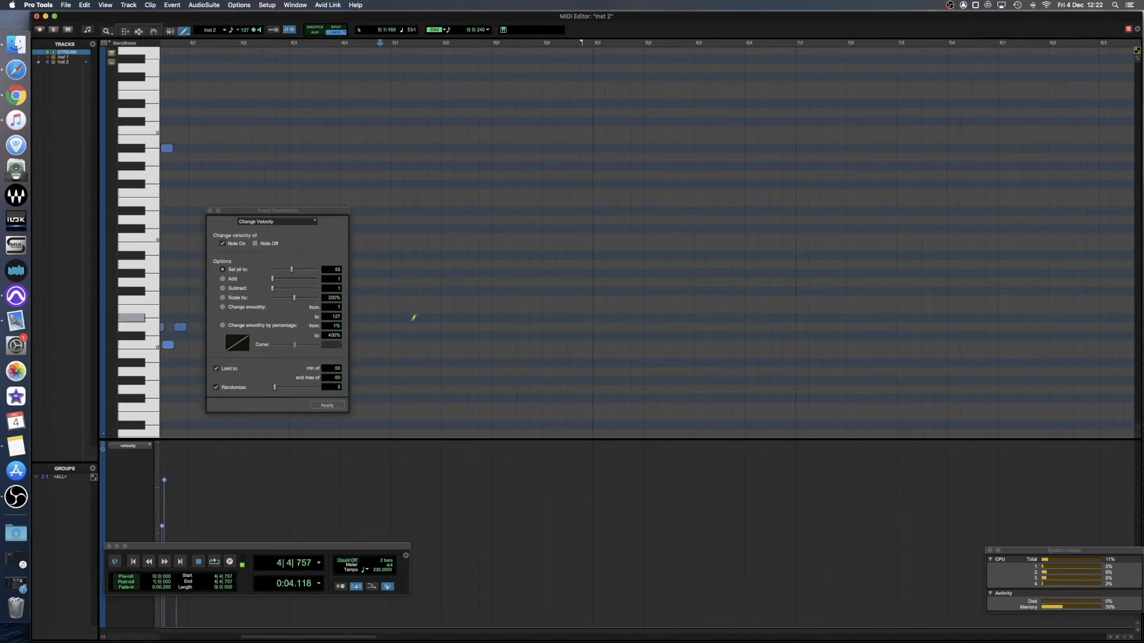
scroll(581, 337, "right", 2)
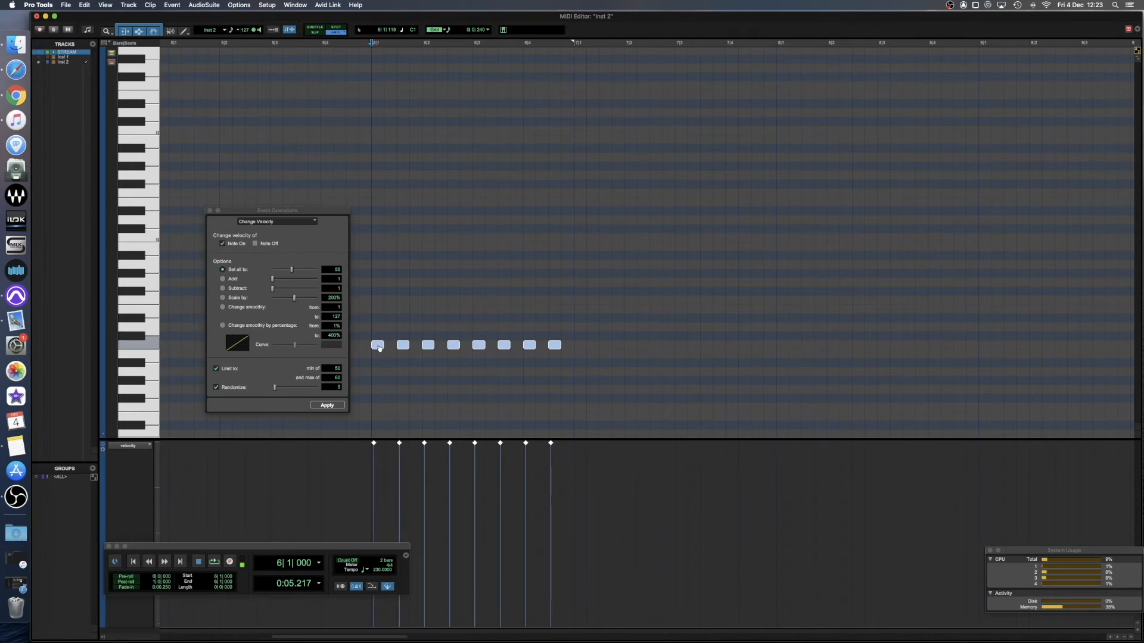
key("super+d")
key("space")
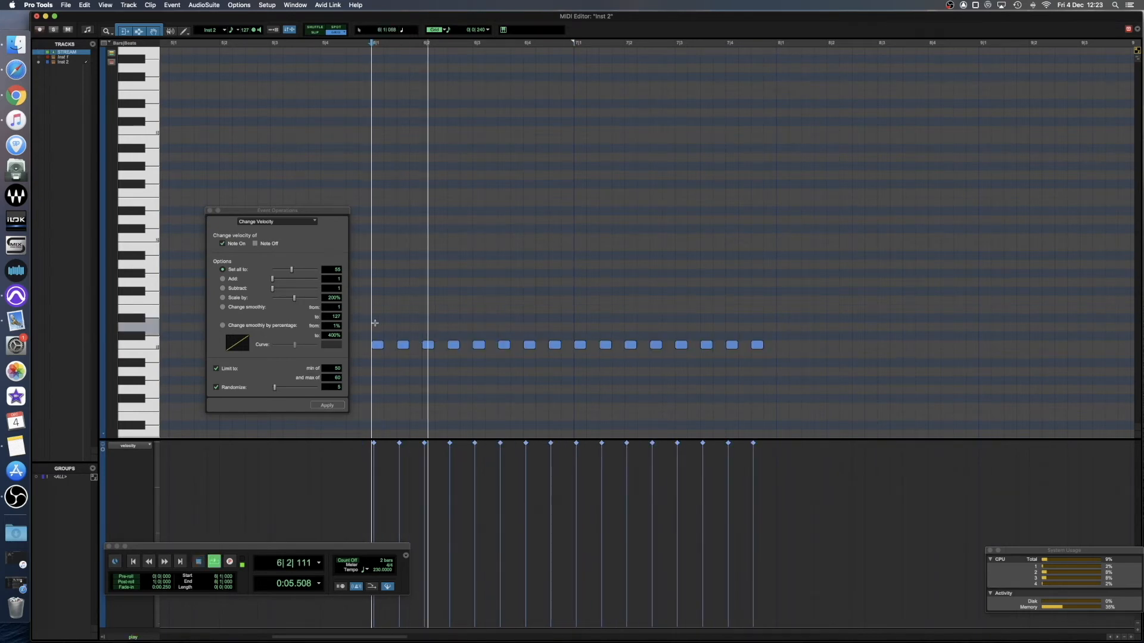
key("space")
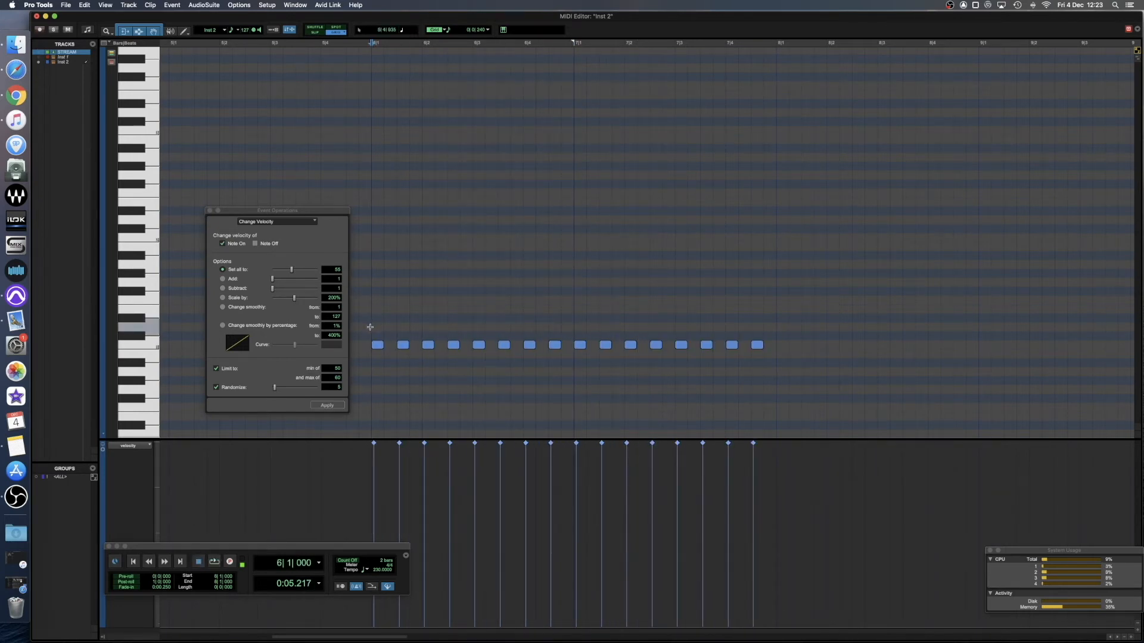
Copy all C1 notes of bars 6 and 7 to D1, offset one sixteenth later, and play the pattern.
left_click_drag(364, 344, 394, 326)
left_click(371, 316)
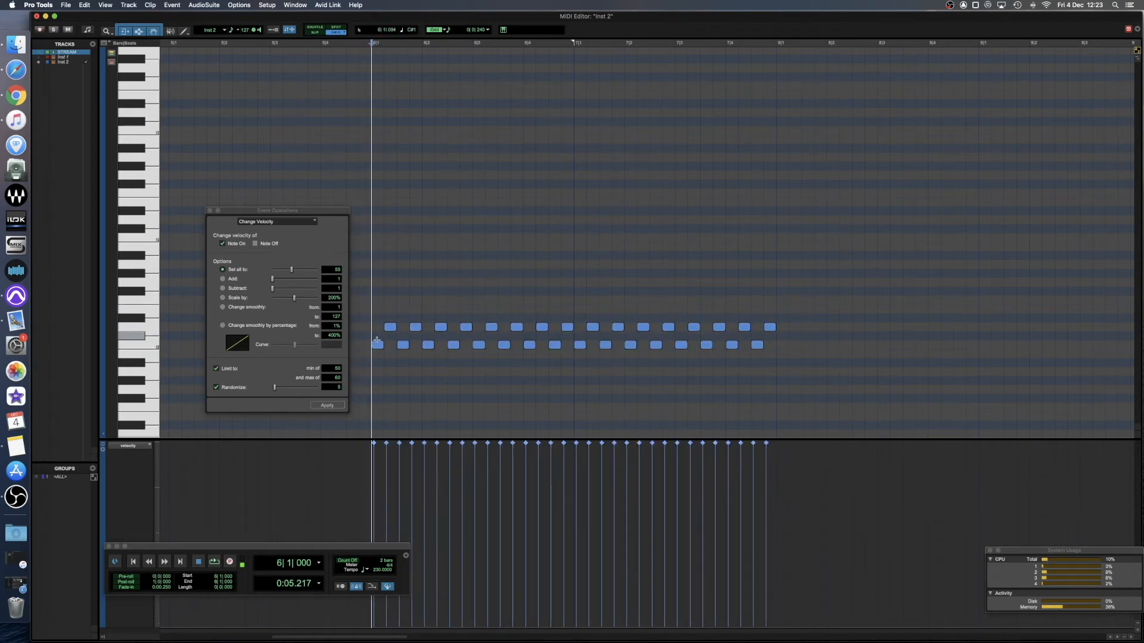
key("space")
key("space")
Move all D1 notes one sixteenth earlier so they align with the C1 notes, and play the pattern.
key("super+alt+z")
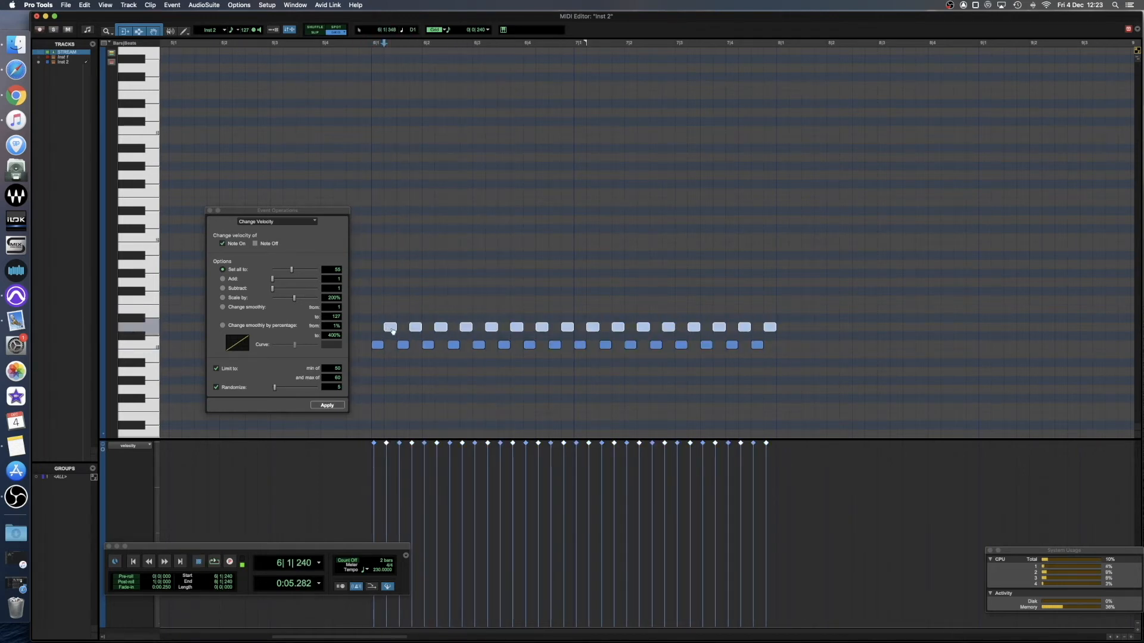
left_click_drag(391, 329, 378, 330)
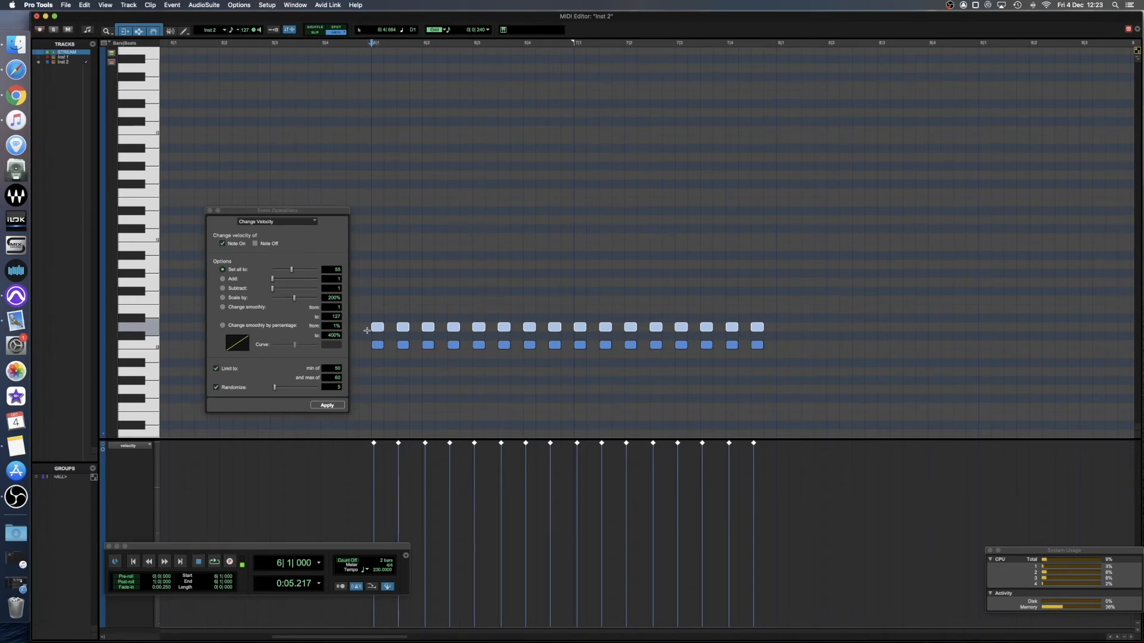
key("space")
key("space")
left_click(367, 313)
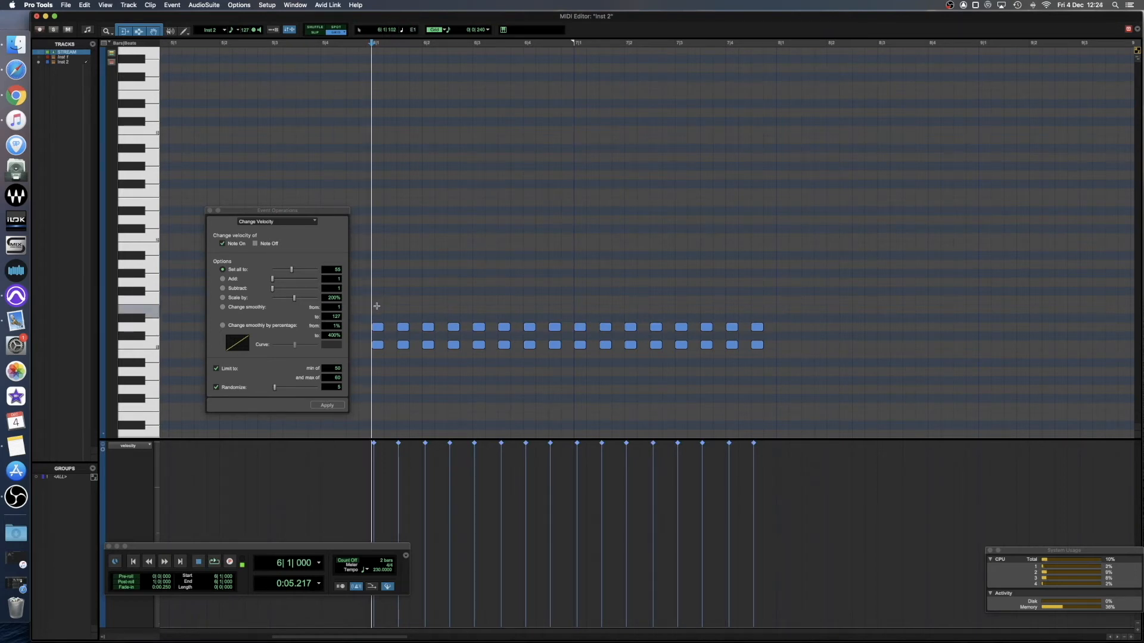
Try a copy of all D1 notes on Bb1, play the pattern, and delete the copied notes.
left_click(363, 330)
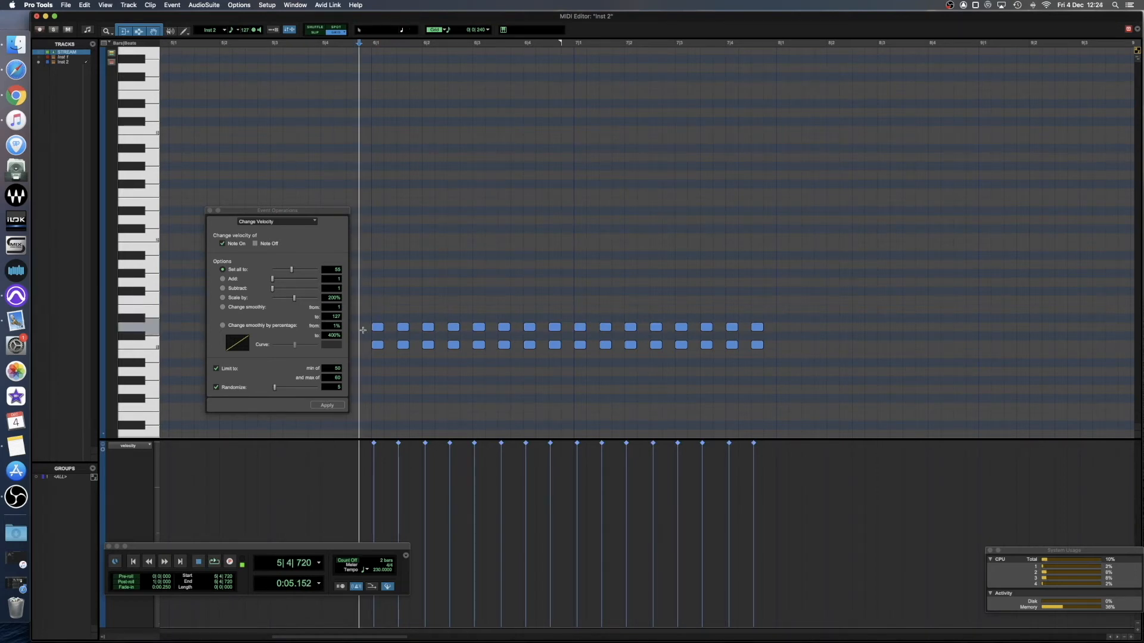
left_click_drag(362, 330, 786, 325)
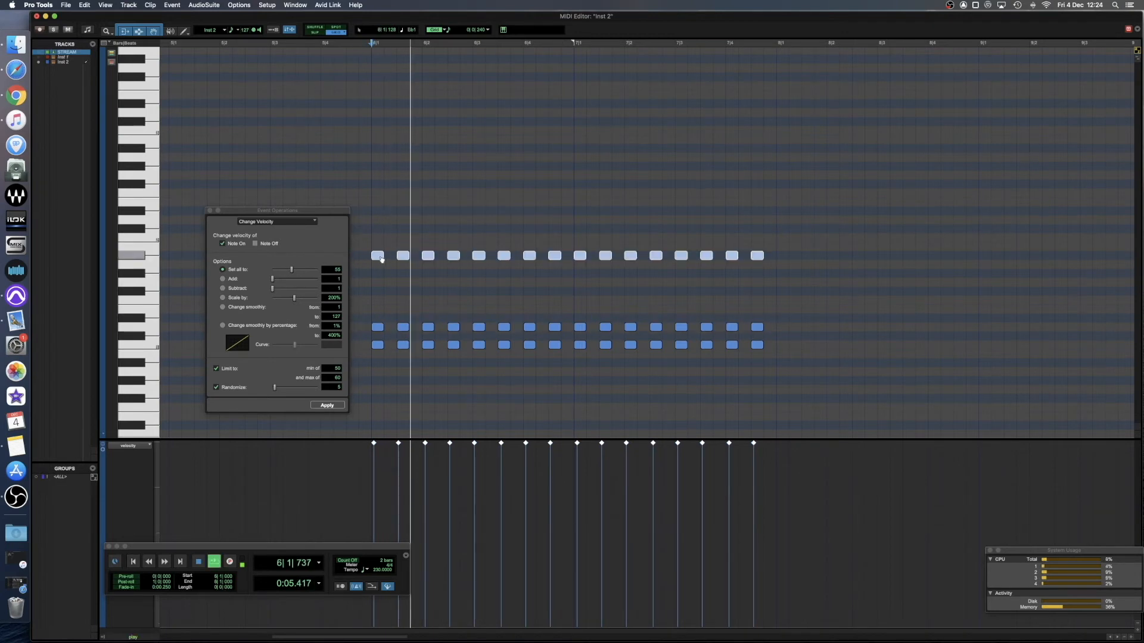
key("space")
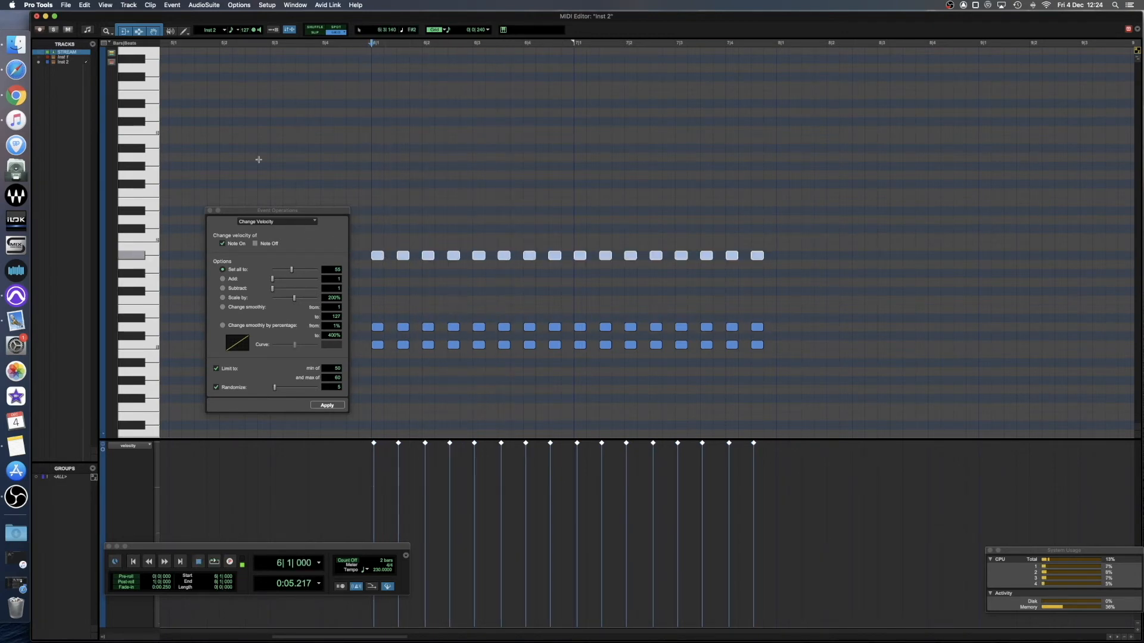
key("BackSpace")
Draw A2 notes on beats 1 and 4 of bar 6, C#2 at 6|2|480 and 7|1|480, E2 on beats 3 and 4 of bar 7, and play.
key("F10")
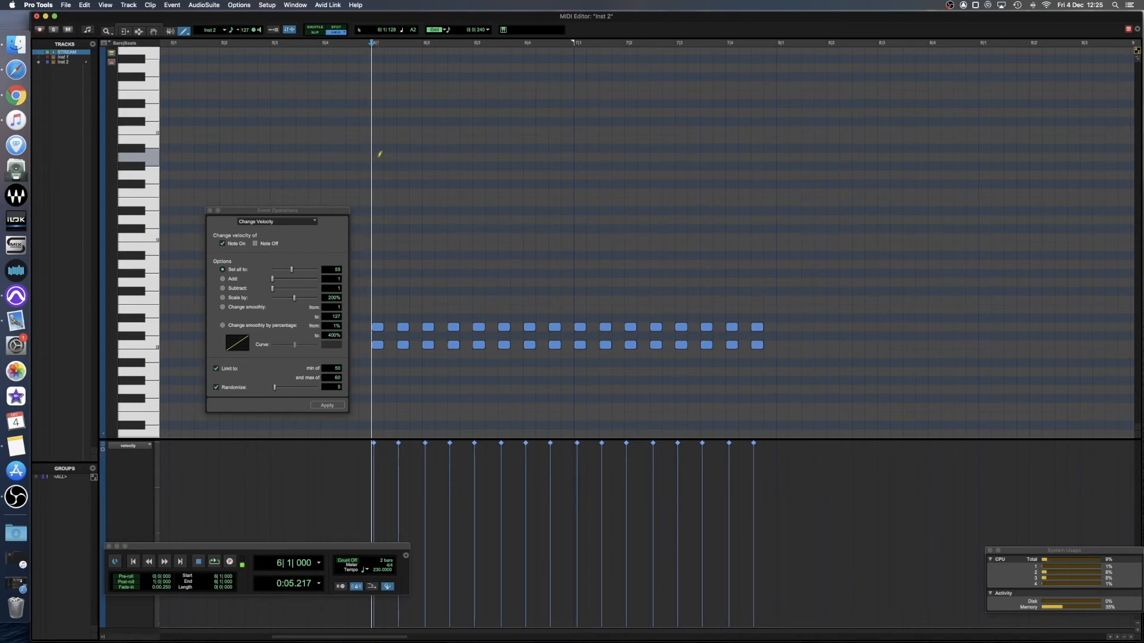
left_click(732, 203)
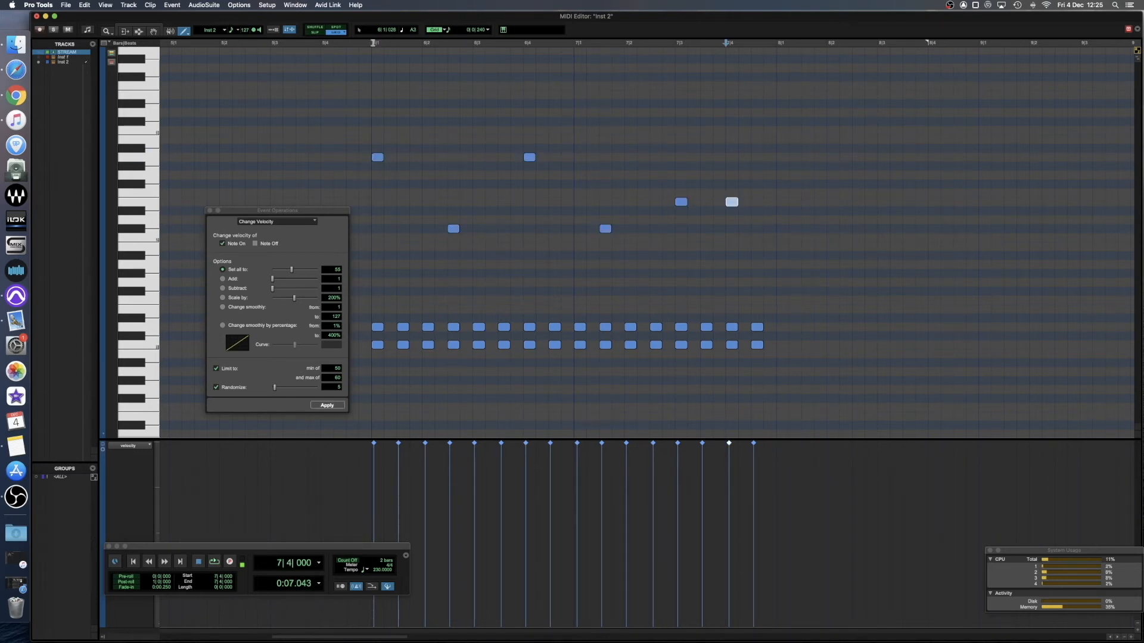
key("space")
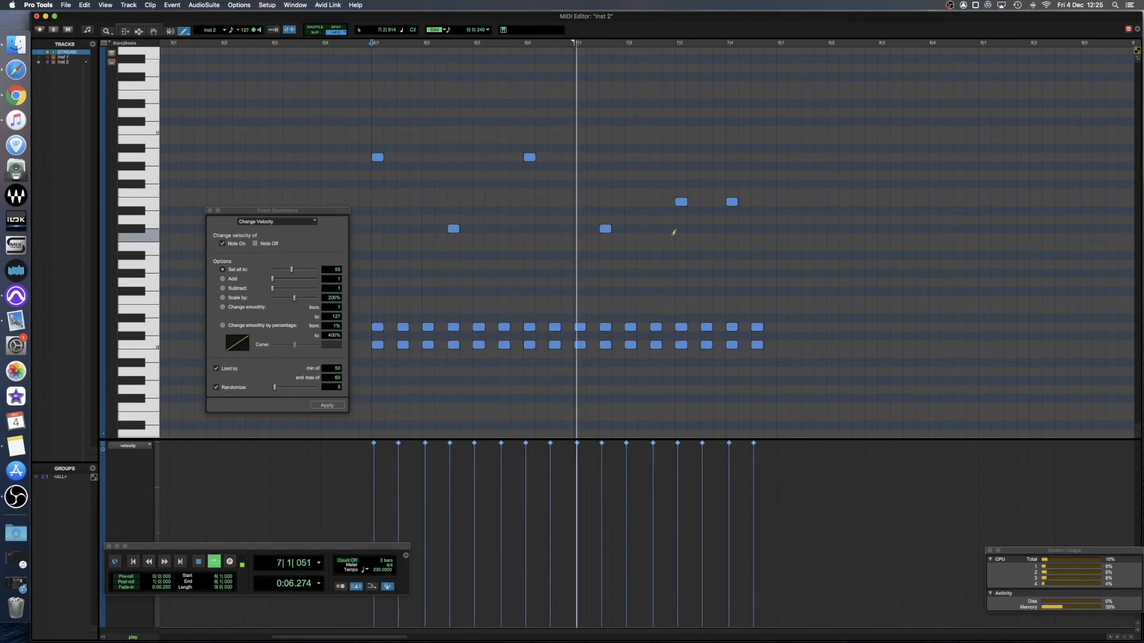
Try quantizing all notes of bars 6 and 7 to a 1/8-note grid with 50% randomization, play the result, and undo it.
key("space")
key("super+7")
left_click_drag(356, 126, 376, 387)
left_click(262, 299)
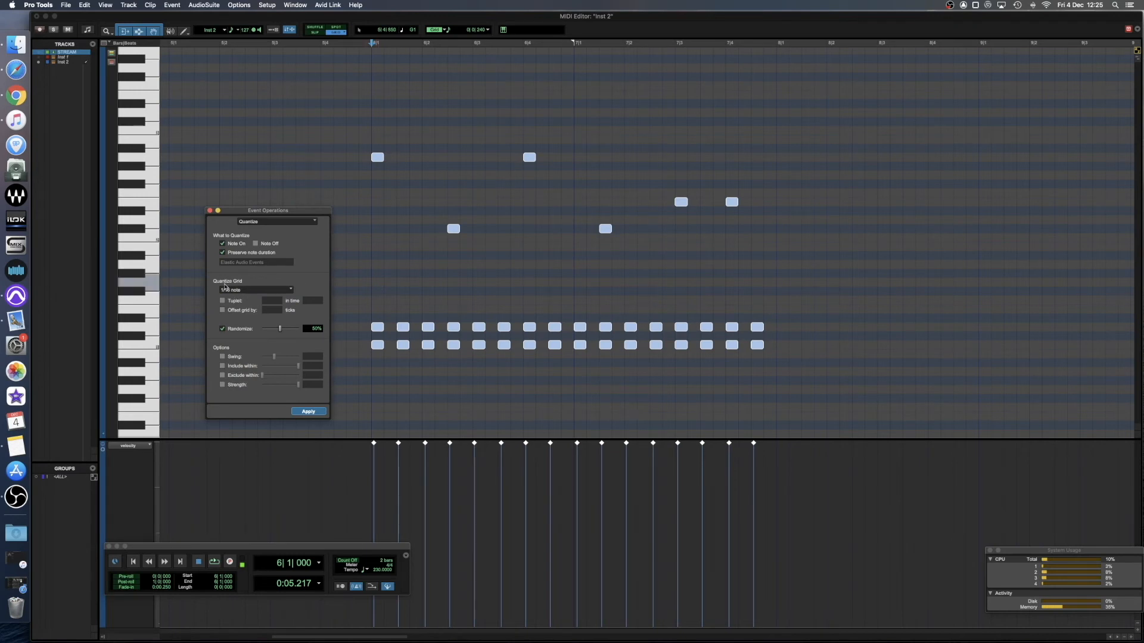
left_click(228, 292)
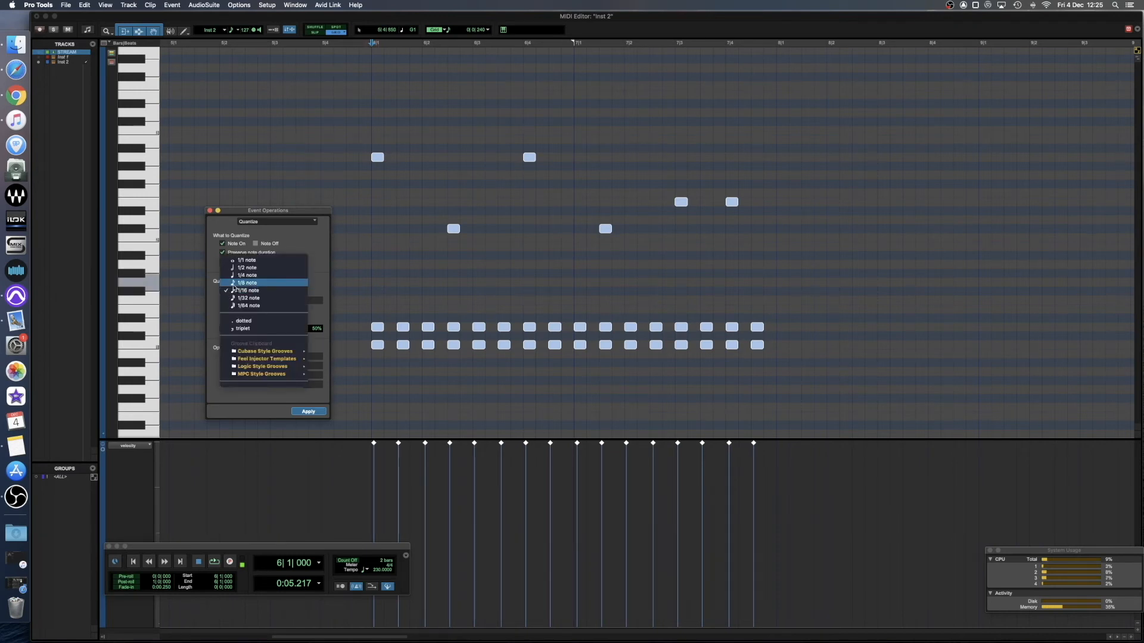
left_click(246, 283)
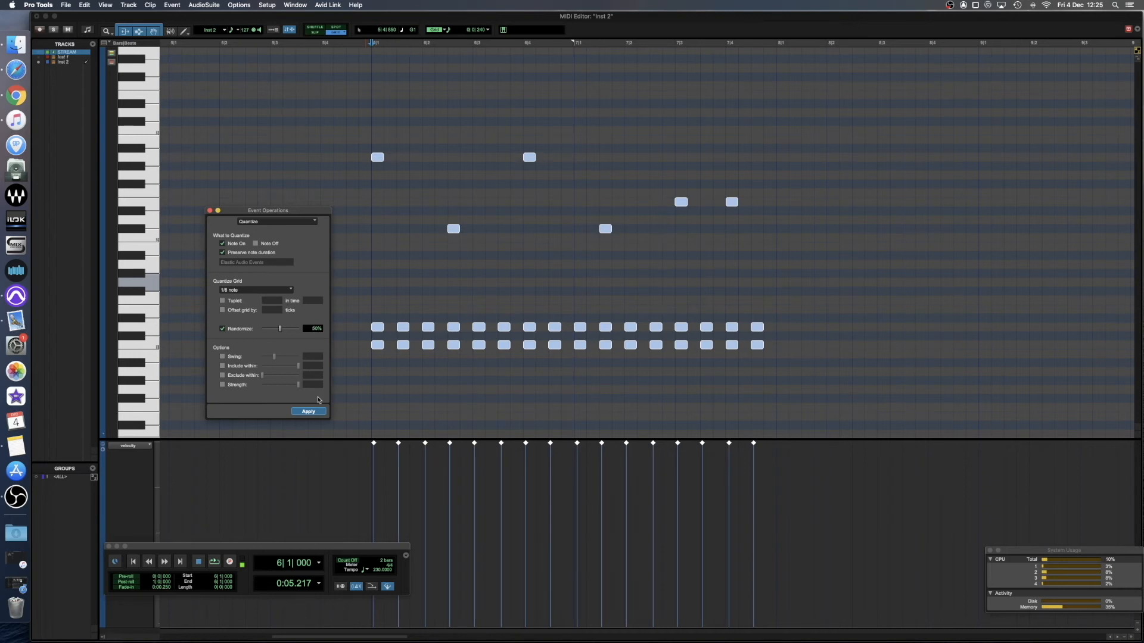
left_click(308, 412)
key("space")
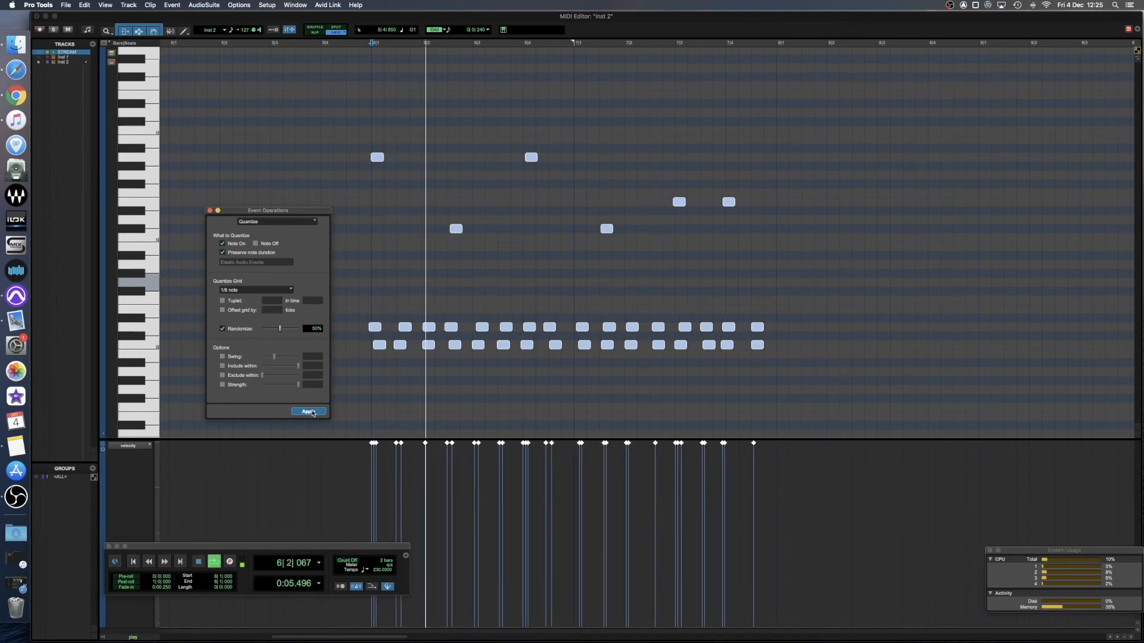
key("space")
key("super+z")
Quantize all notes of bars 6 and 7 to a 1/16-note grid with 50% randomization and play the pattern.
left_click(256, 290)
left_click(261, 298)
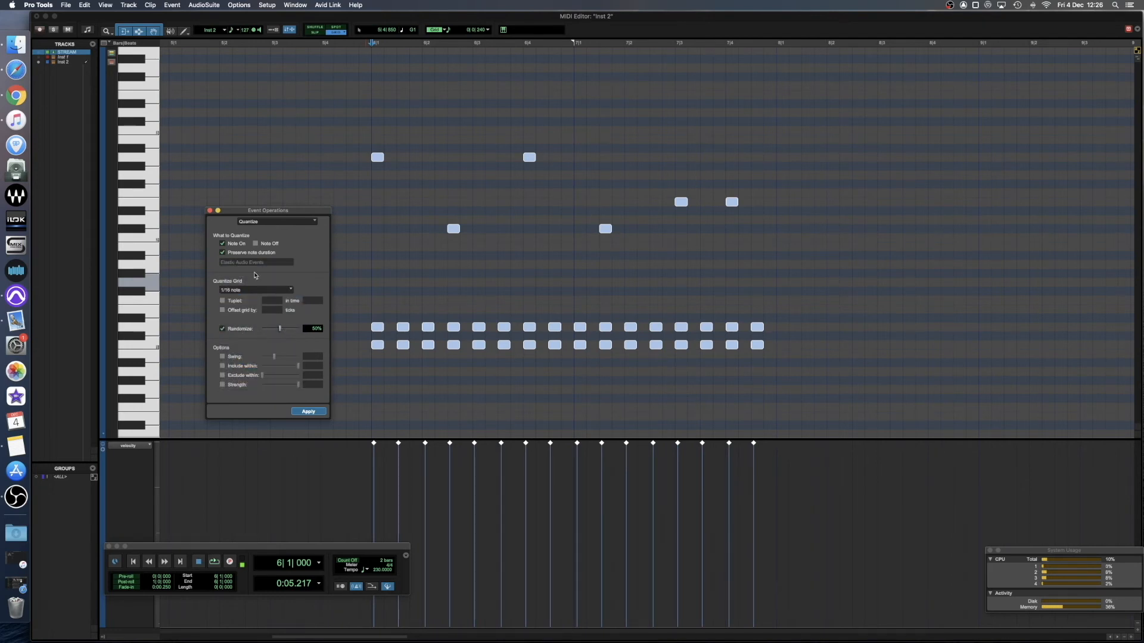
left_click(309, 413)
key("space")
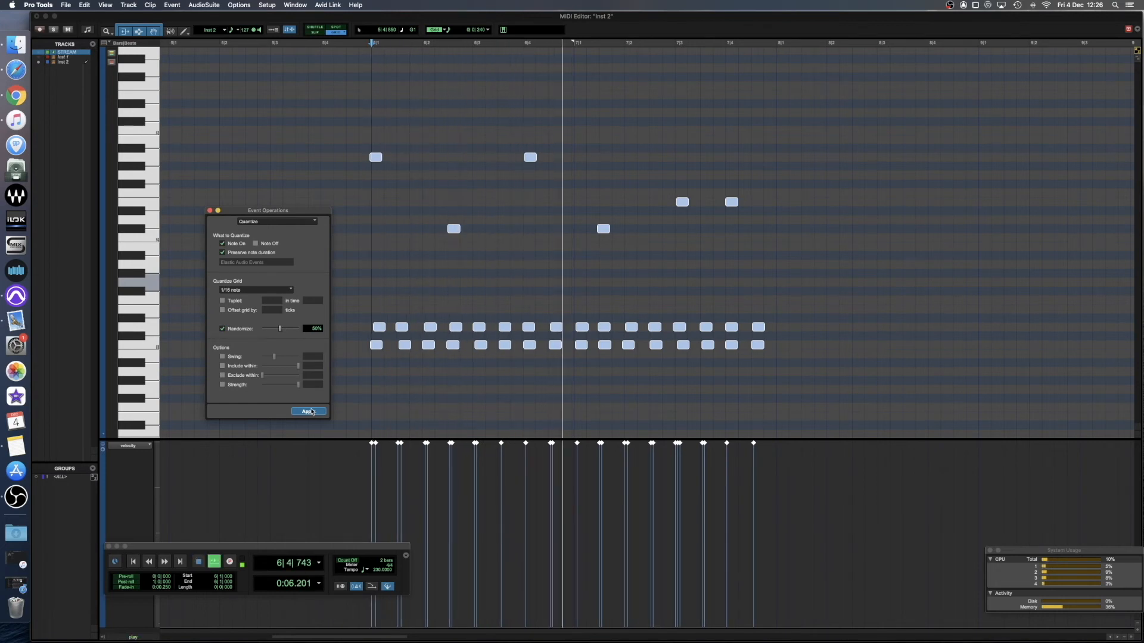
key("space")
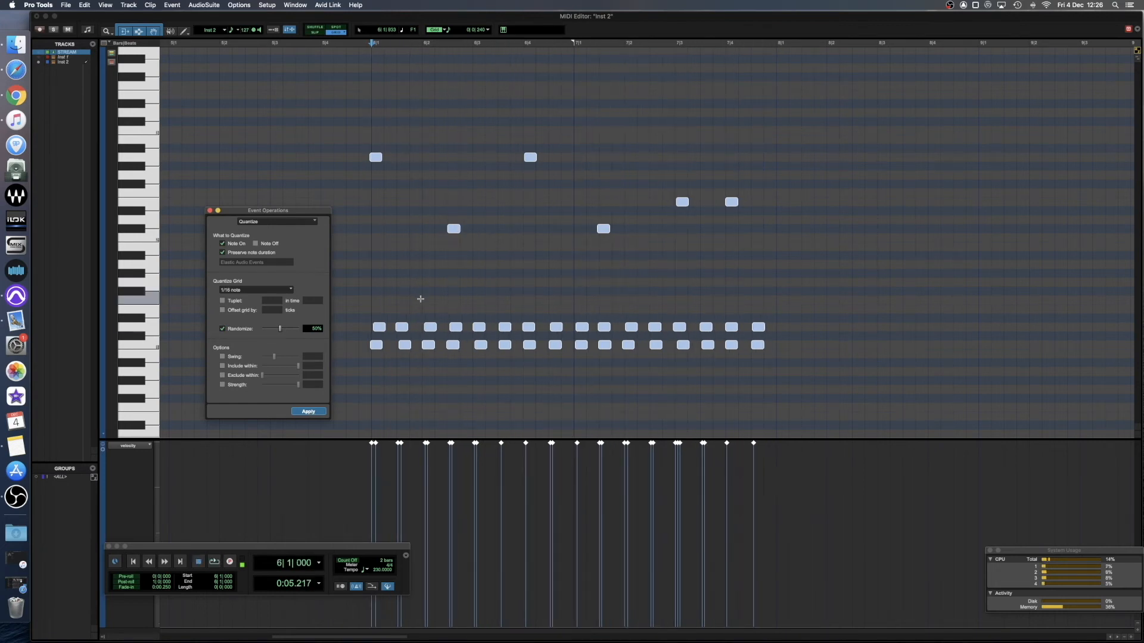
Quantize the selected notes again with randomization reduced to 30%, play the pattern, and deselect the notes.
scroll(409, 319, "left", 5)
scroll(401, 320, "right", 3)
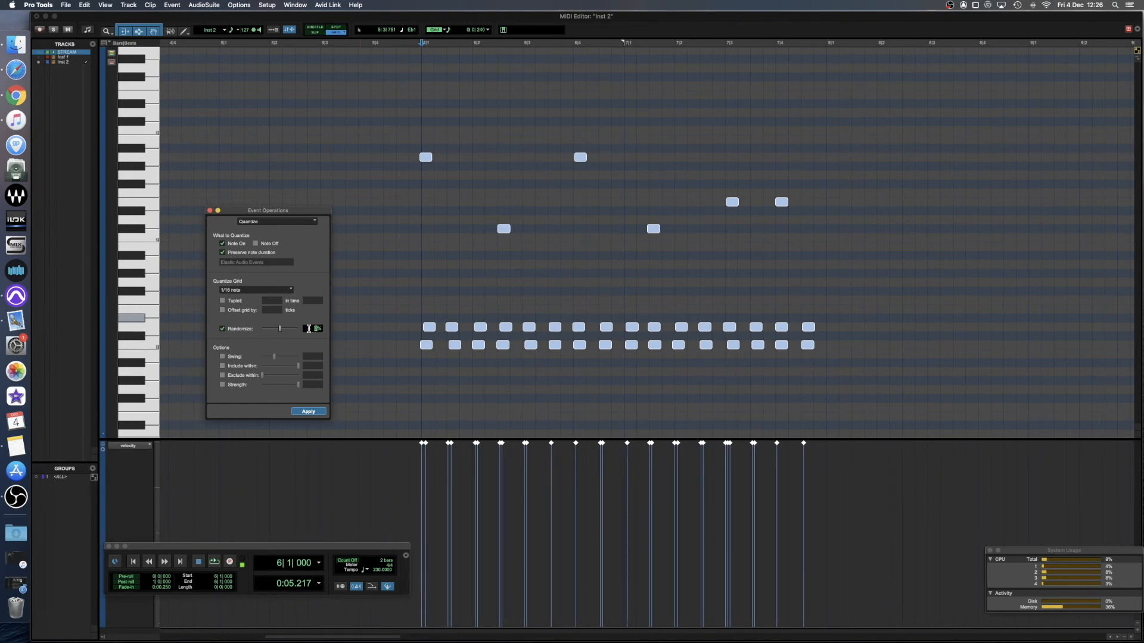
left_click(308, 411)
key("space")
key("space")
left_click(414, 254)
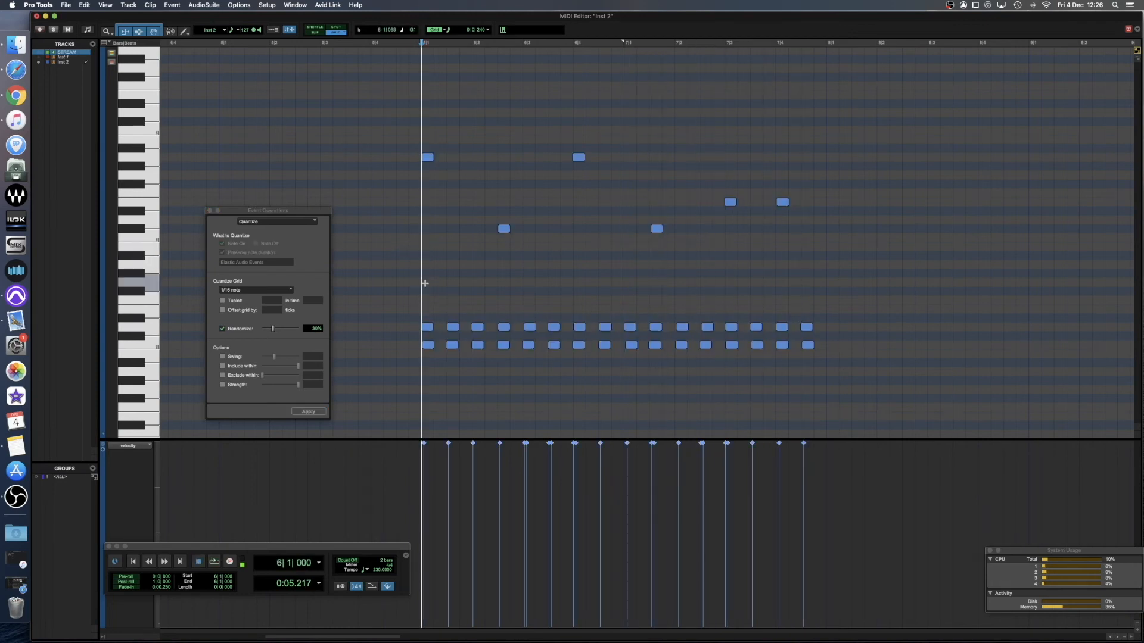
Examine the small timing offsets between the C1 and D1 notes across bar 6 up close.
key("t")
key("t")
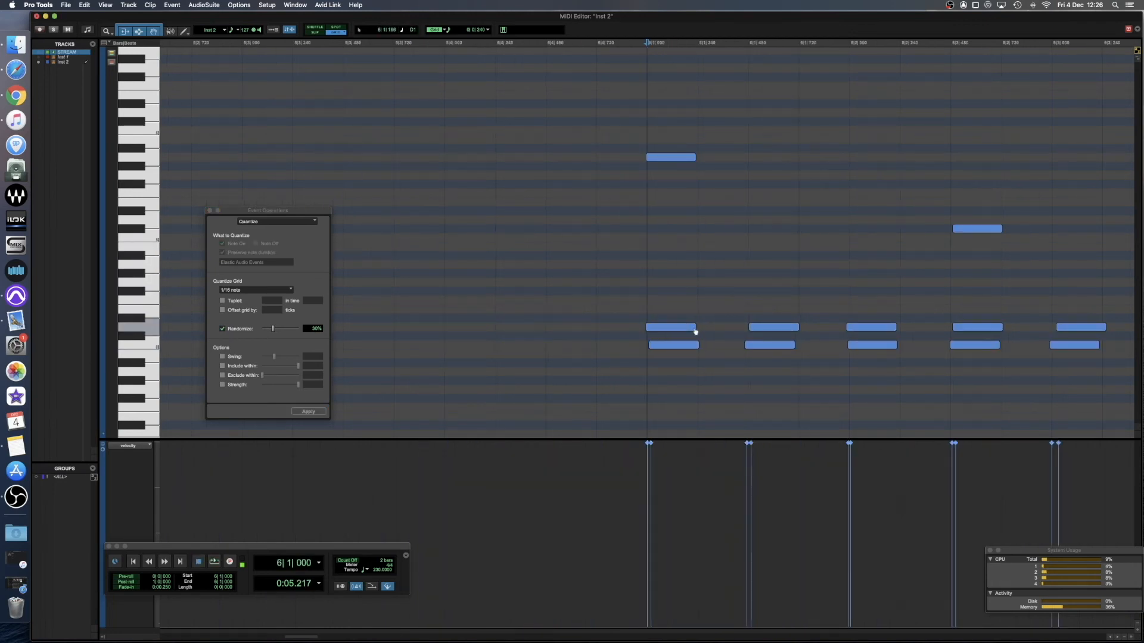
scroll(656, 304, "right", 3)
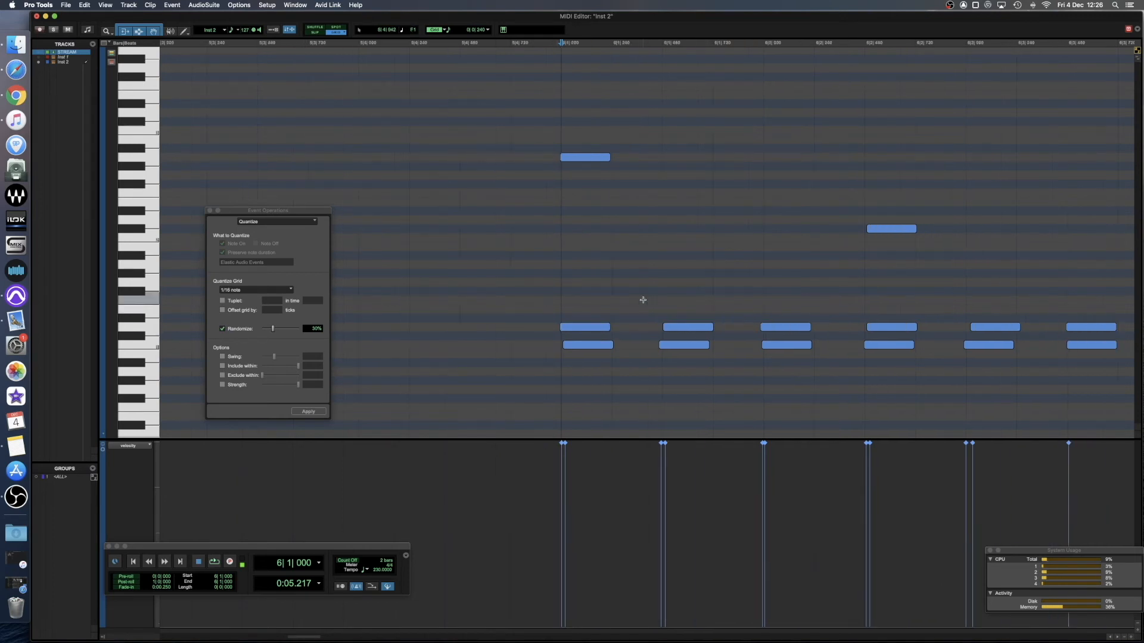
scroll(643, 300, "right", 4)
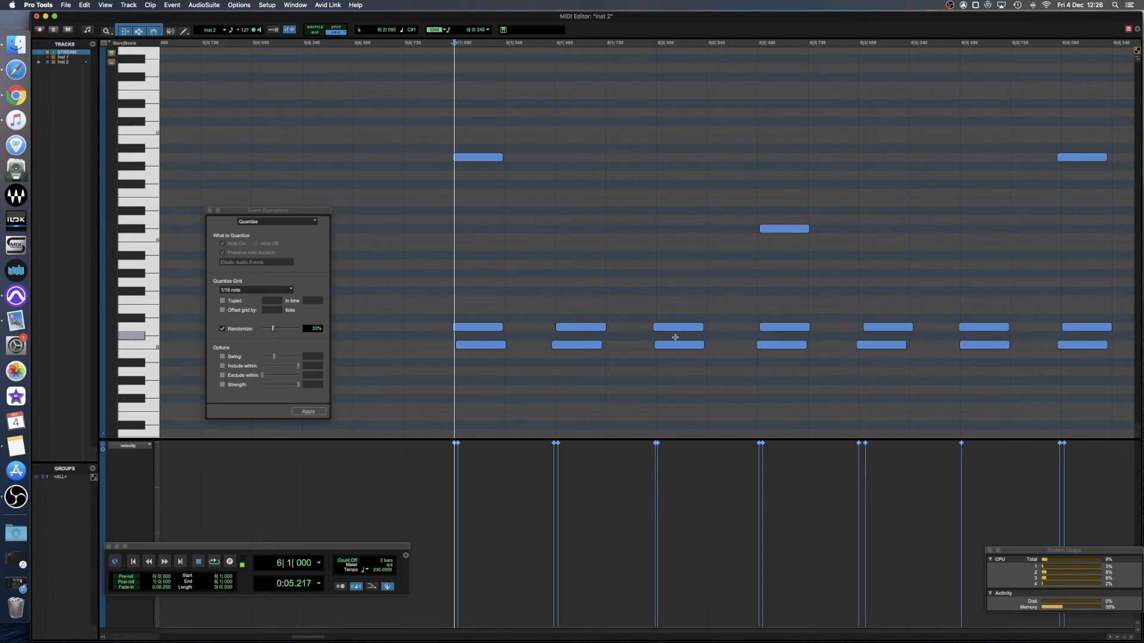
scroll(675, 337, "right", 6)
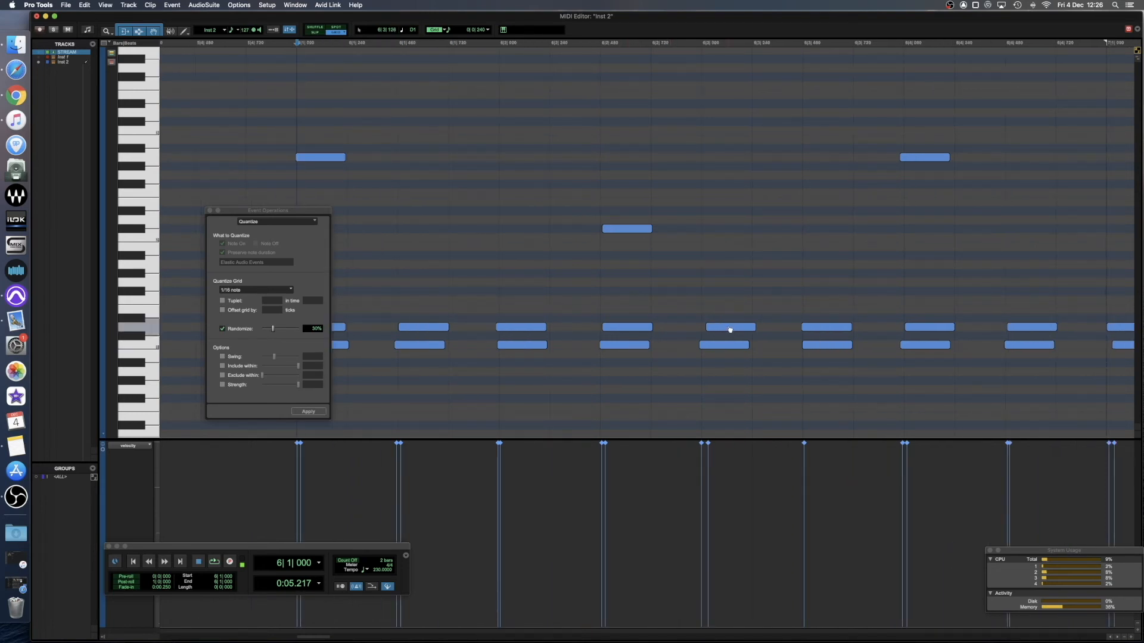
key("r")
key("r")
key("r")
key("r")
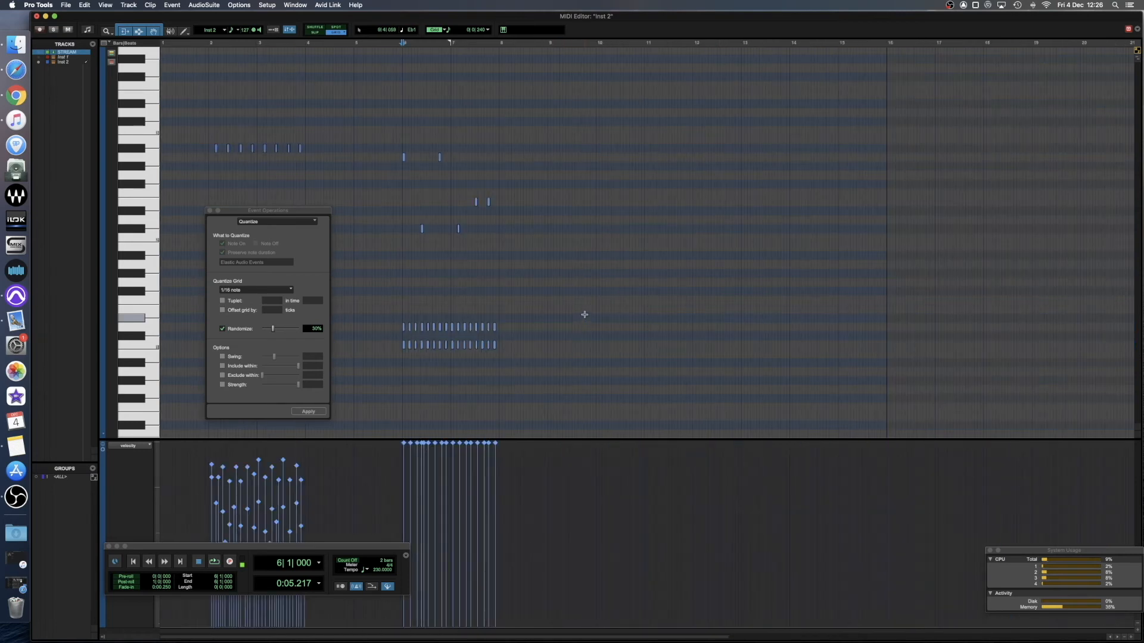
Play the randomized pattern from 5|4|480, just before bar 6.
key("t")
key("t")
left_click(623, 310)
key("space")
scroll(623, 310, "right", 8)
key("space")
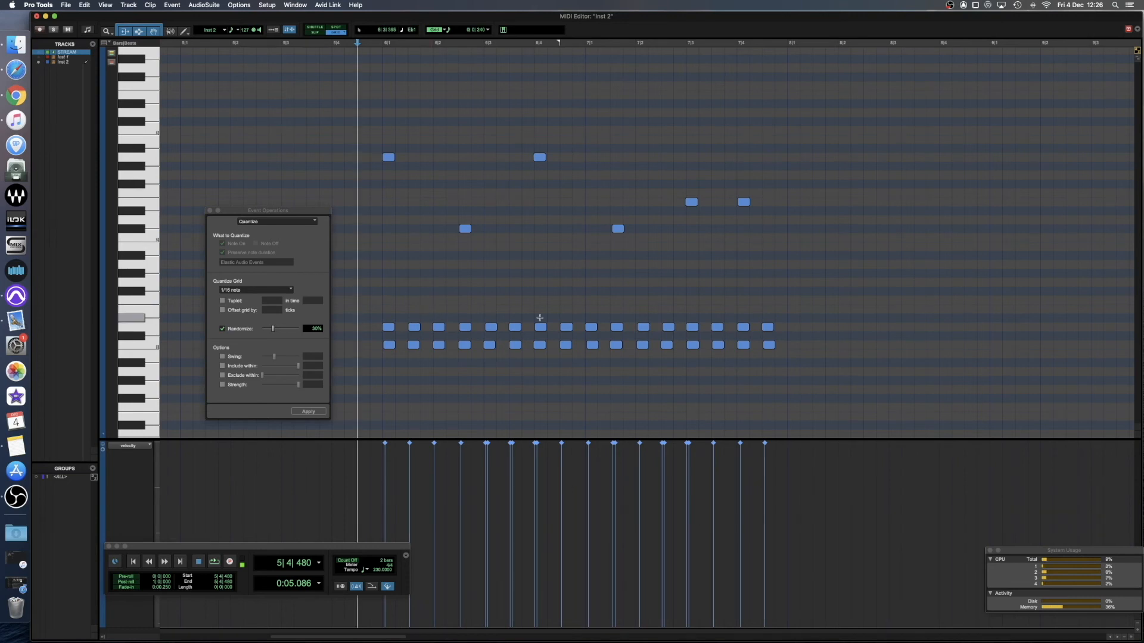
Randomize the velocities of the C1 notes, set the D1 notes to velocity 82 limited to 79–85 with randomization, and play.
left_click(377, 313)
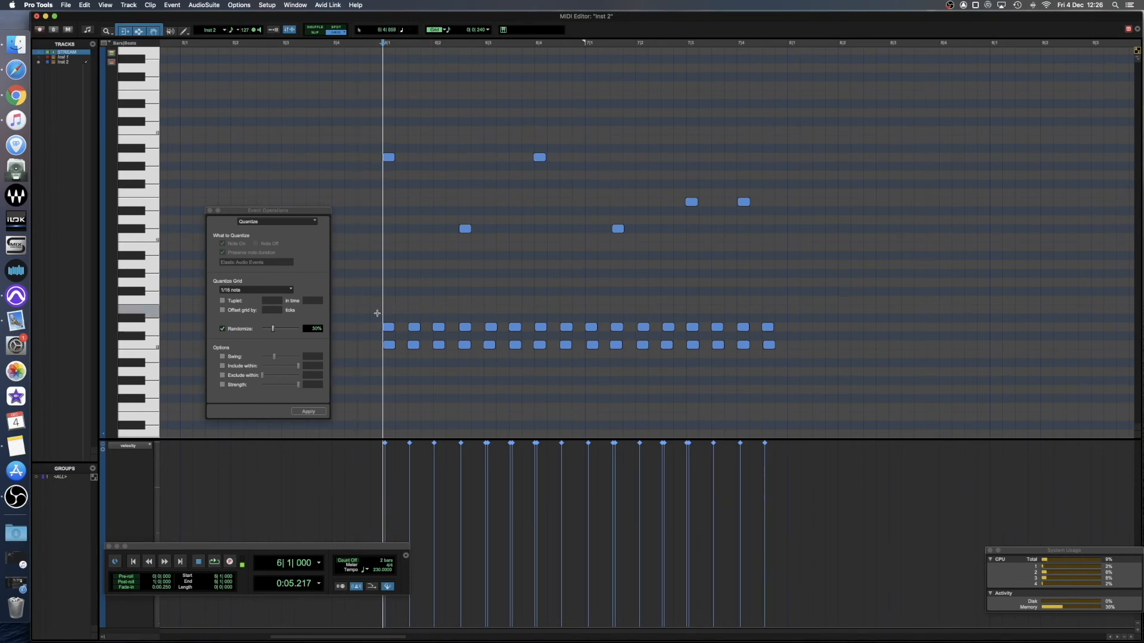
key("alt+3")
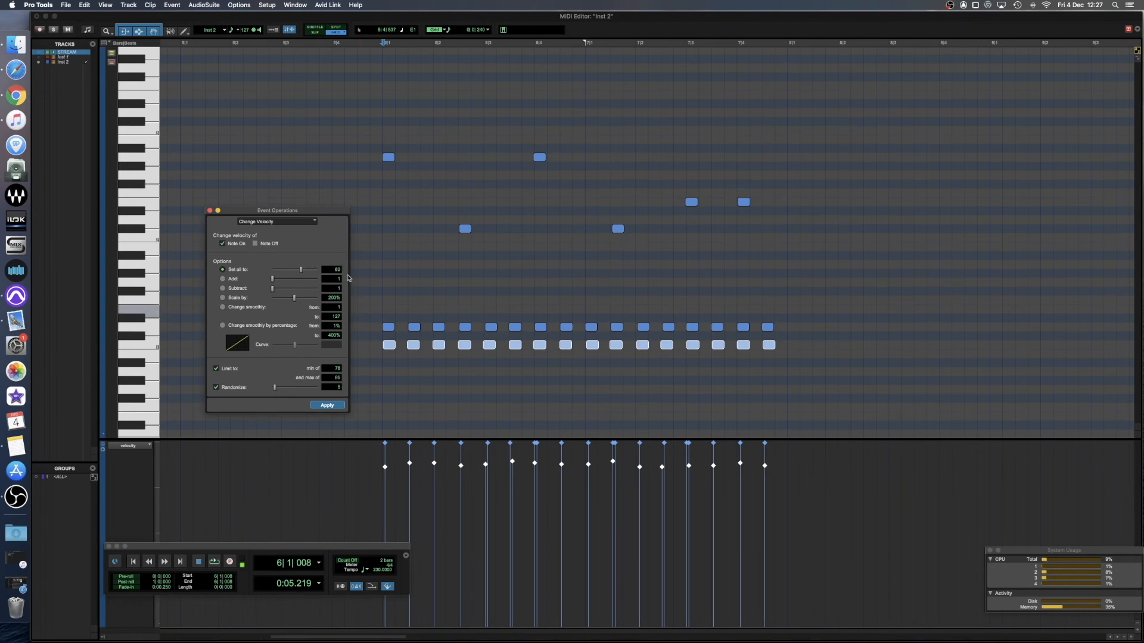
left_click_drag(370, 324, 804, 323)
left_click(327, 405)
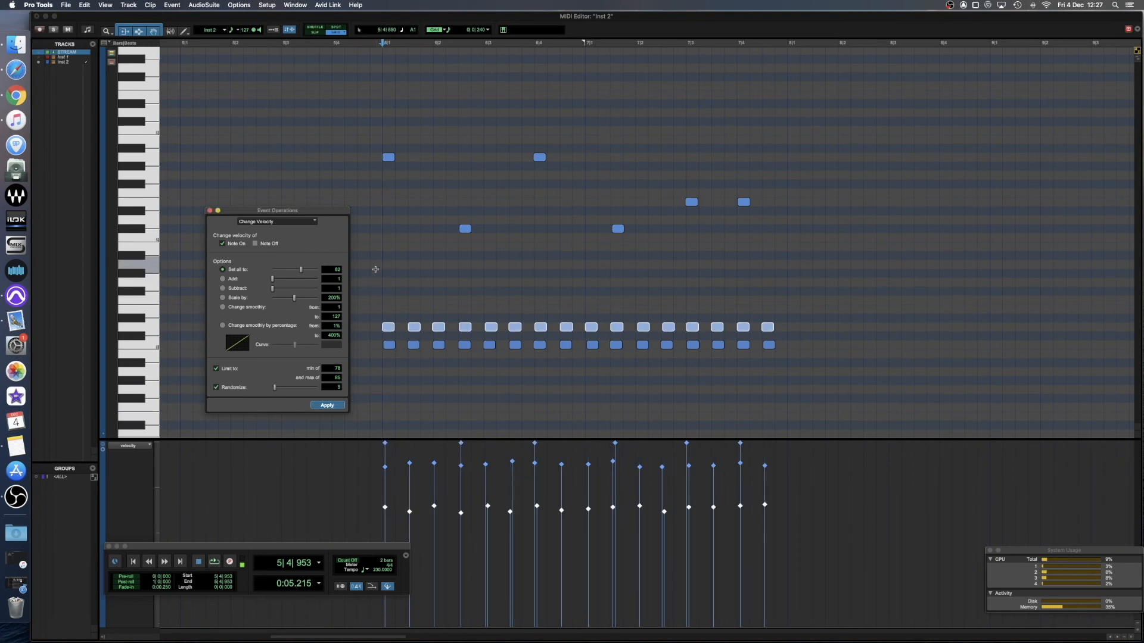
key("space")
key("space")
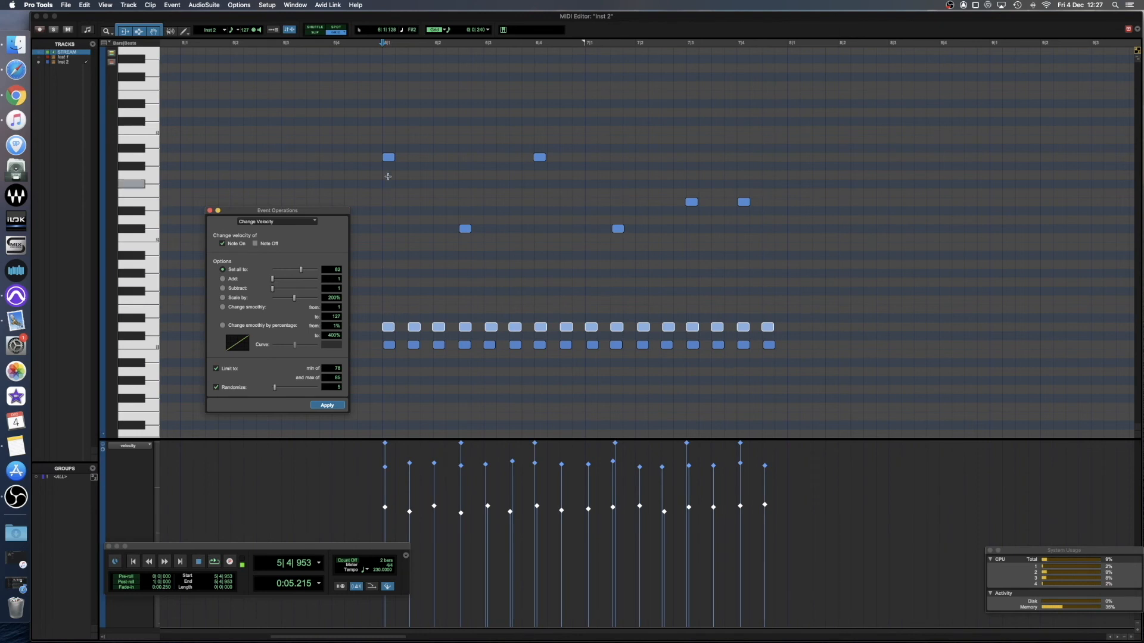
Raise the velocity of the six D1 notes that coincide with the accent notes to about 118 and play the pattern.
left_click_drag(394, 316, 383, 334)
left_click_drag(471, 317, 460, 335)
left_click_drag(547, 316, 535, 336)
left_click_drag(626, 313, 610, 335)
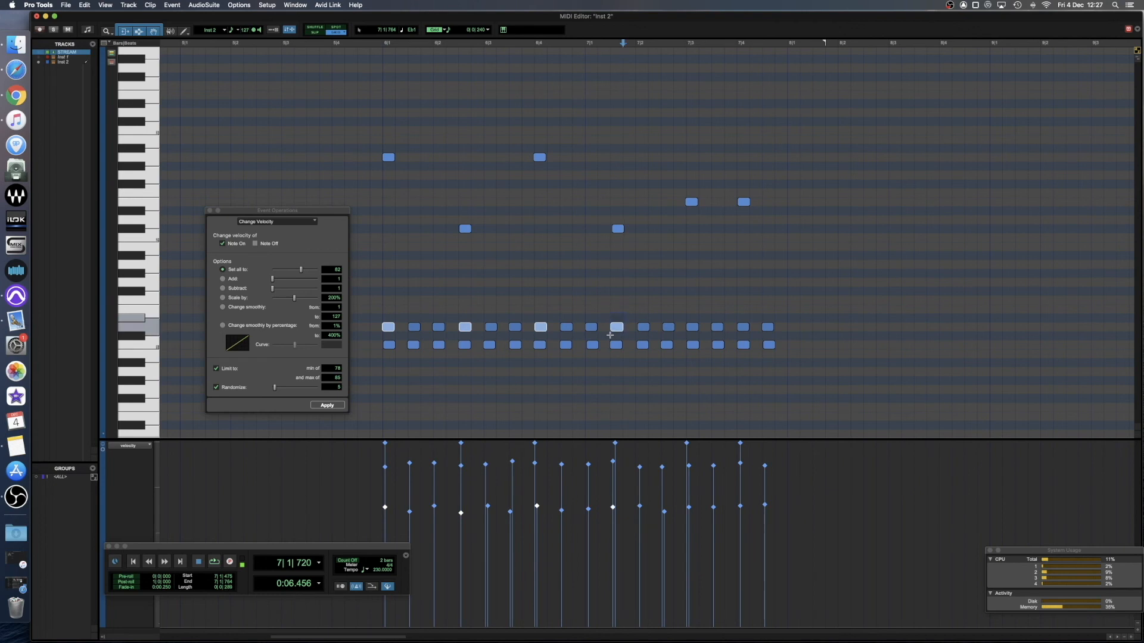
left_click_drag(704, 312, 685, 334)
left_click_drag(753, 314, 736, 335)
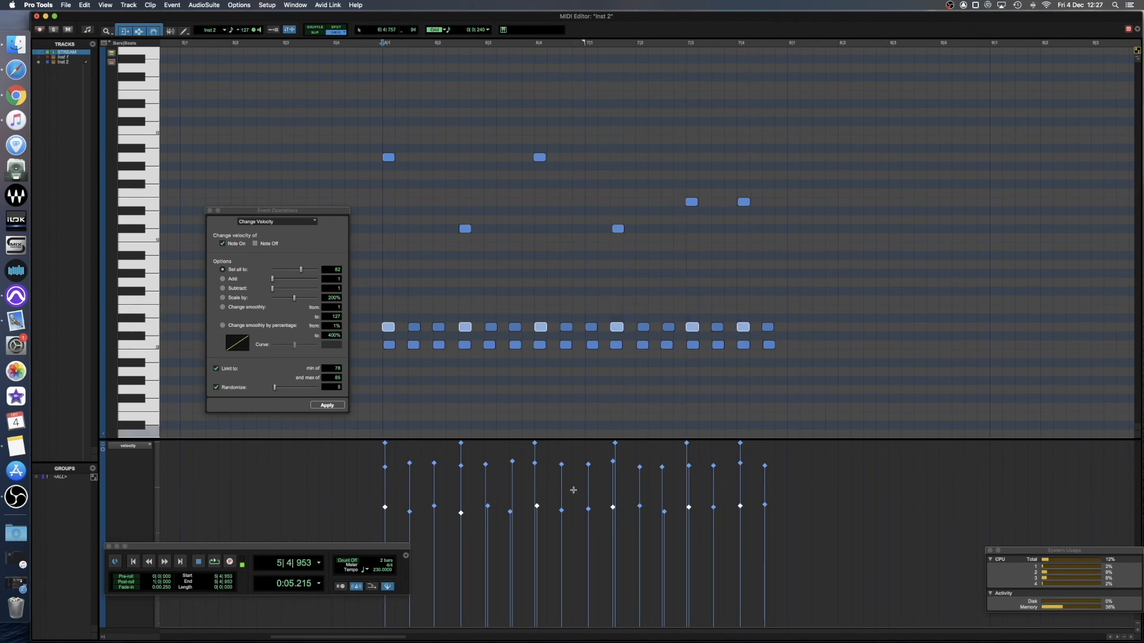
left_click_drag(539, 508, 543, 489)
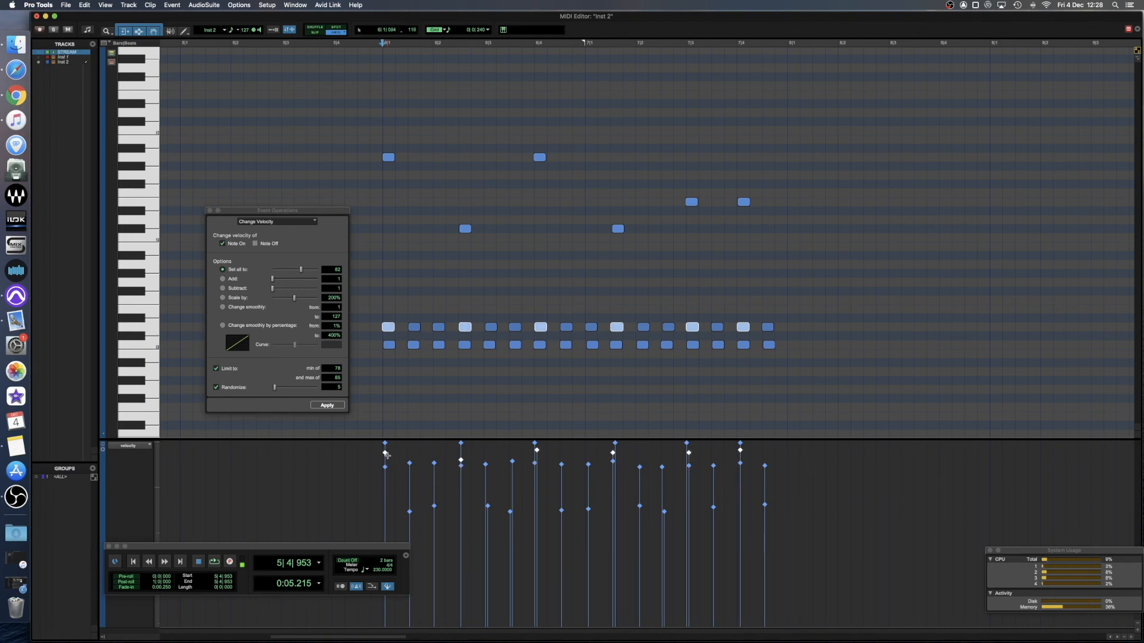
key("space")
key("space")
Lower the velocity of the six accented D1 notes to about 97 and play the pattern.
left_click_drag(386, 455, 387, 489)
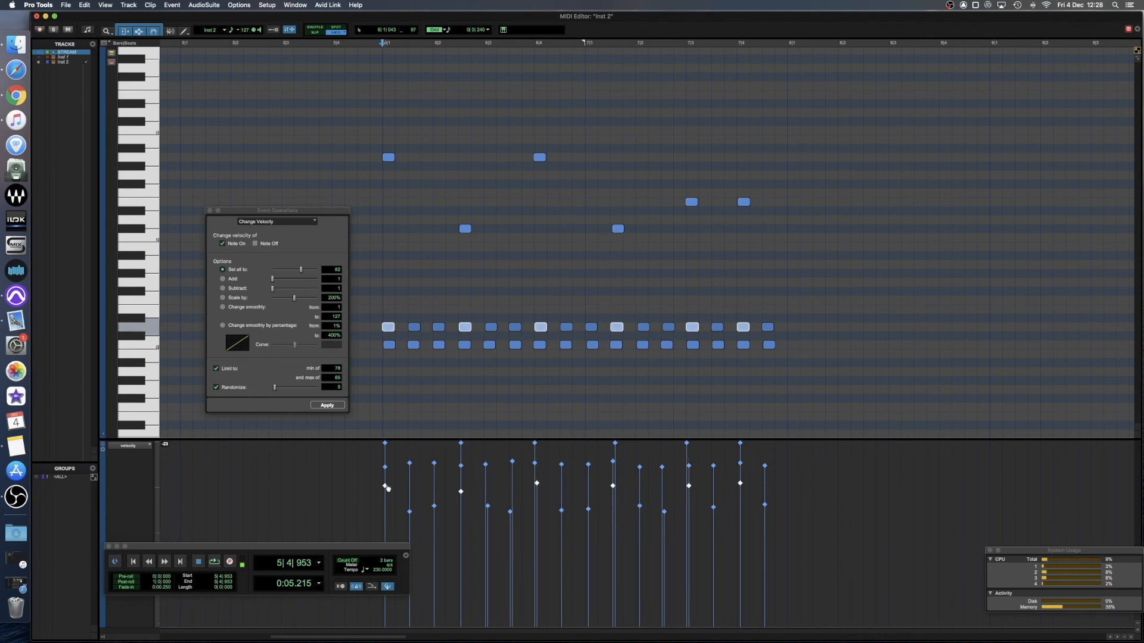
key("space")
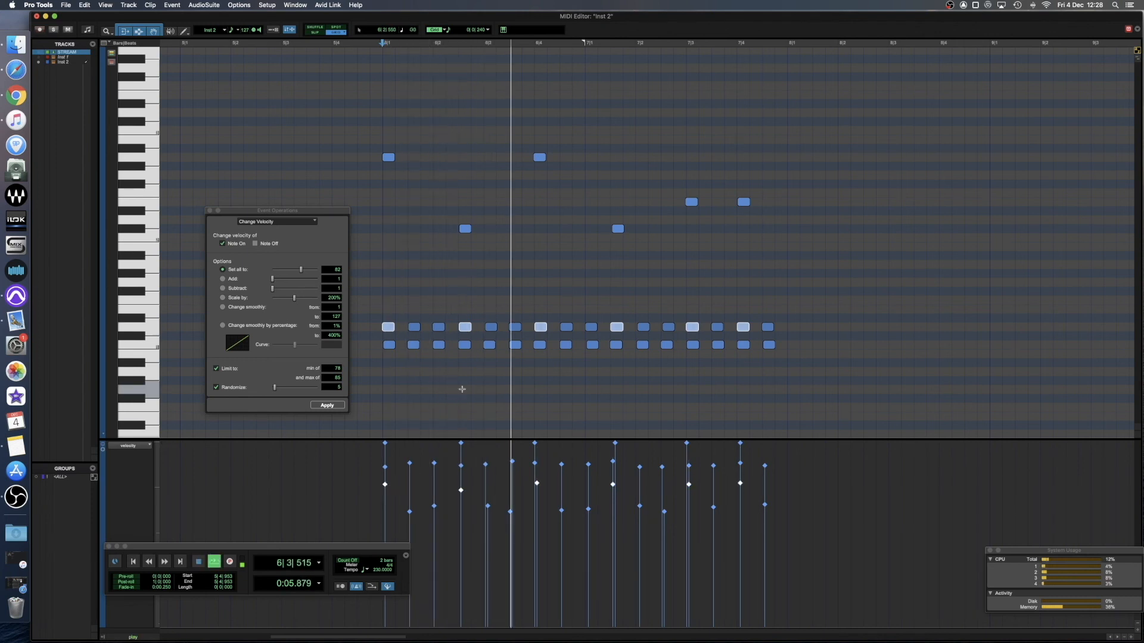
key("space")
Lower the velocity of all the unaccented D1 notes in bars 6 and 7 slightly and play the pattern.
left_click_drag(406, 313, 449, 333)
left_click_drag(492, 304, 774, 332)
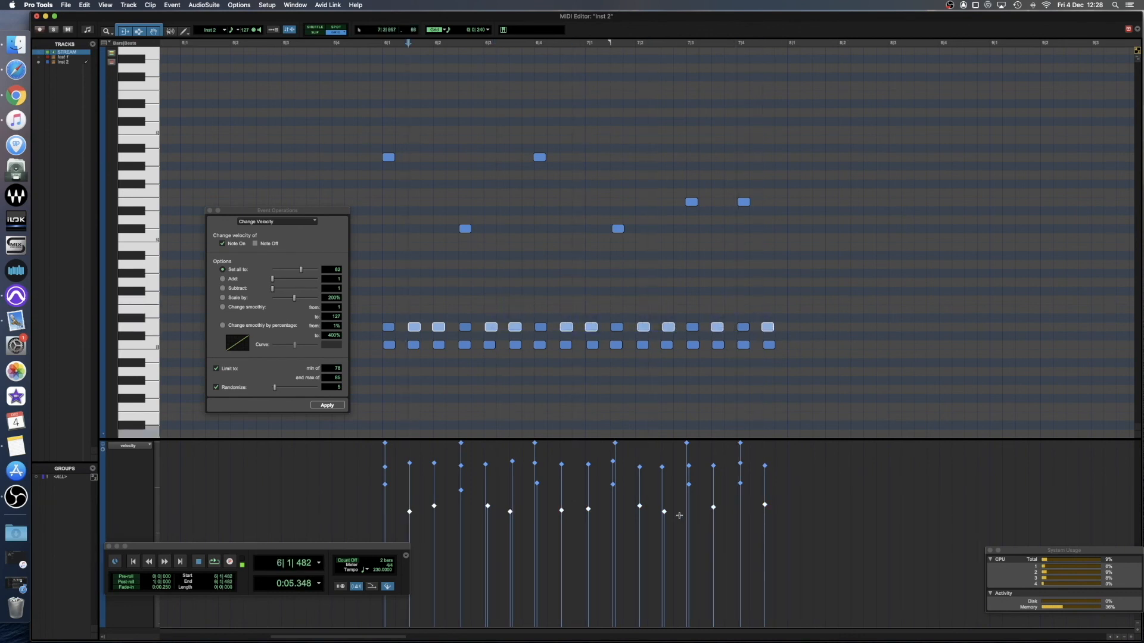
left_click_drag(642, 518, 641, 529)
left_click(383, 399)
key("space")
key("space")
Set the A2, C#2 and E2 accents to velocity 82 randomized within 79–85, raise their velocities further, and play.
left_click_drag(357, 127, 766, 256)
left_click(327, 405)
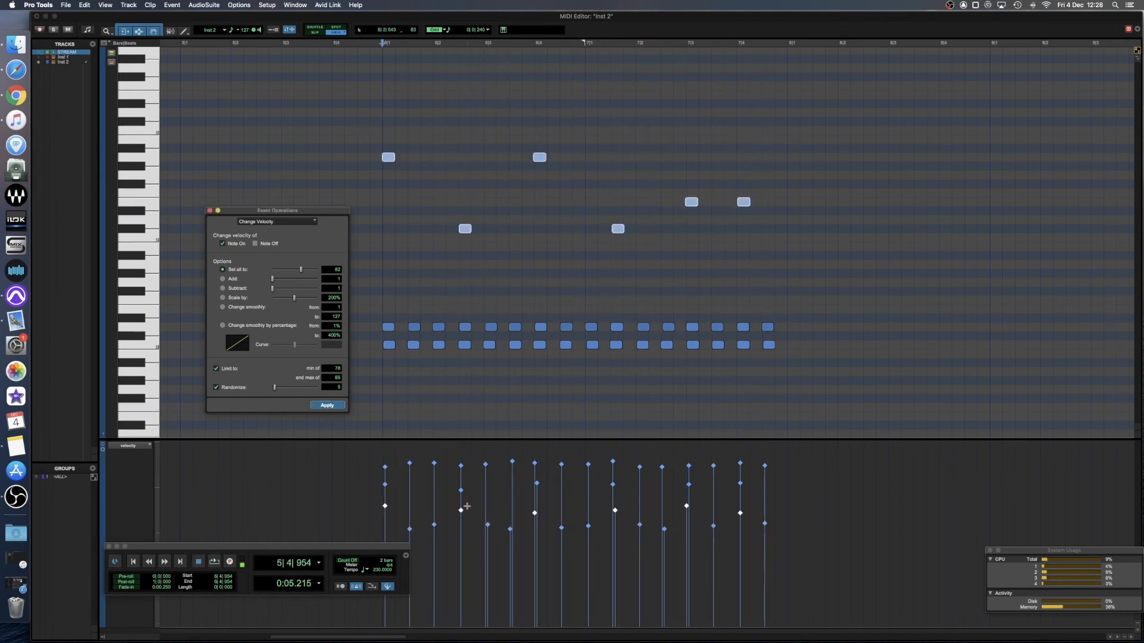
left_click_drag(464, 514, 463, 476)
left_click(376, 380)
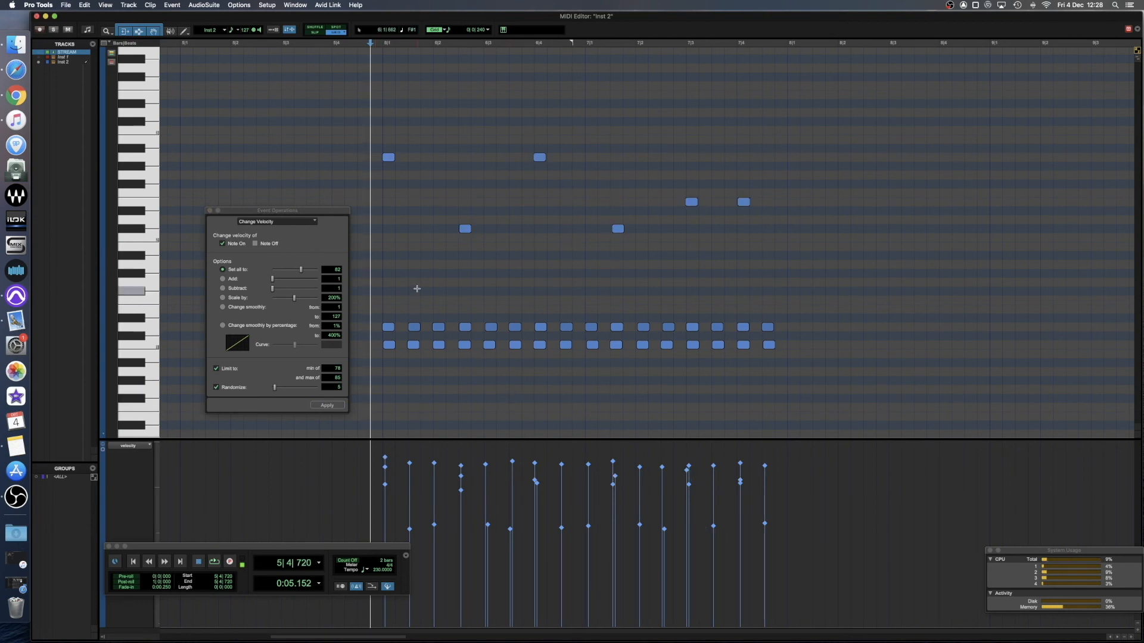
key("space")
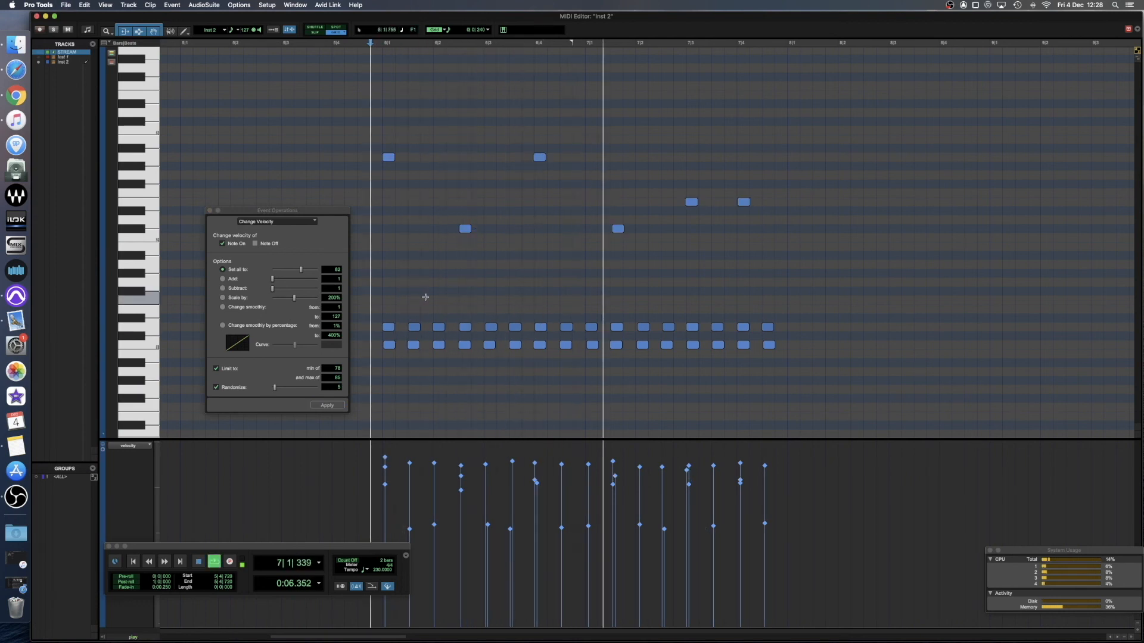
key("space")
Raise the velocity of the two C#2 accent notes and play the pattern.
left_click_drag(662, 235, 420, 223)
left_click(420, 309)
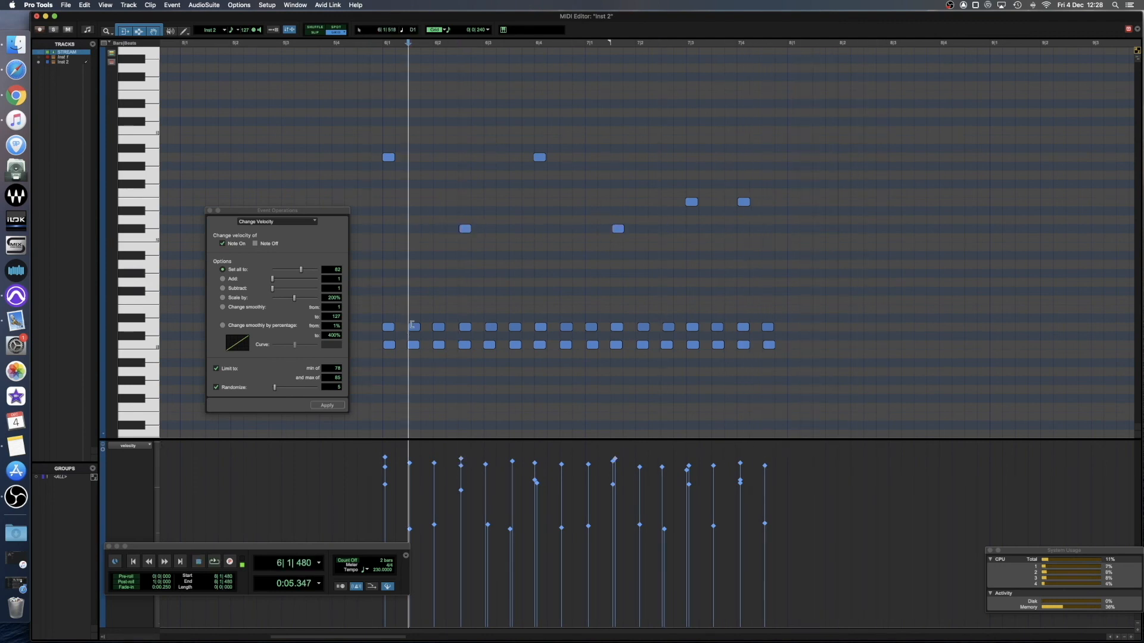
key("space")
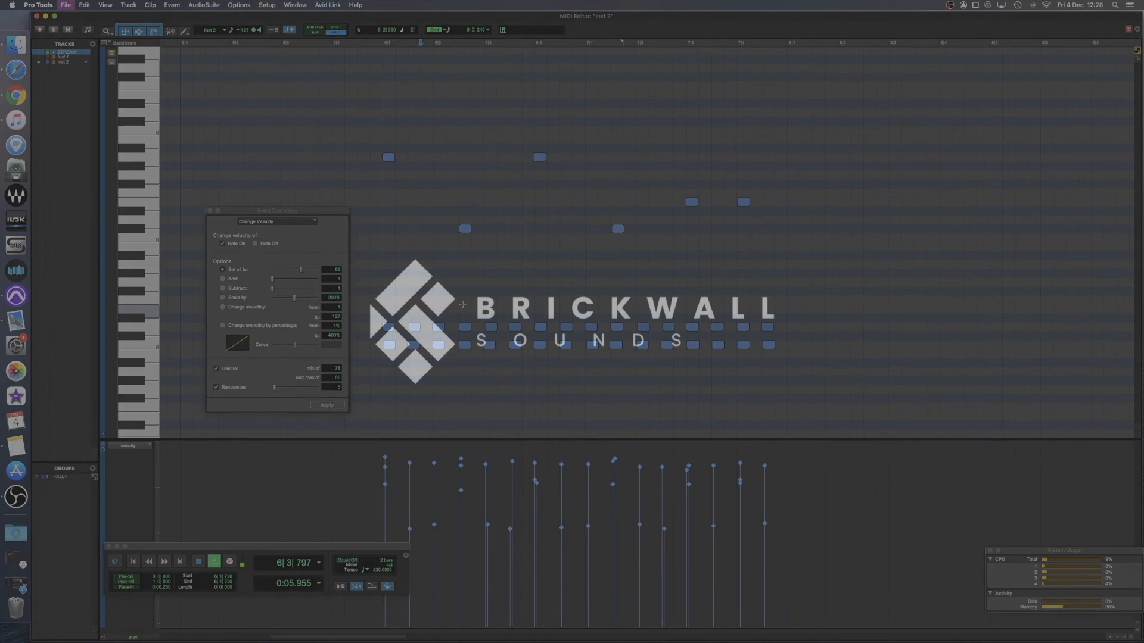